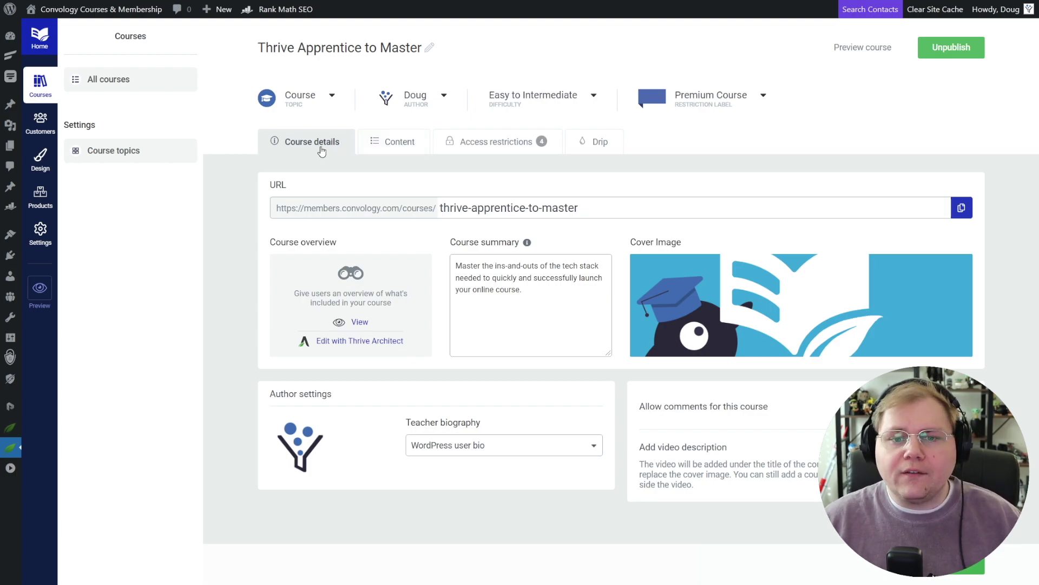
Review the list of modules in the content of the Thrive Apprentice to Master course.
{"action": "left_click", "coordinate": [387, 144]}
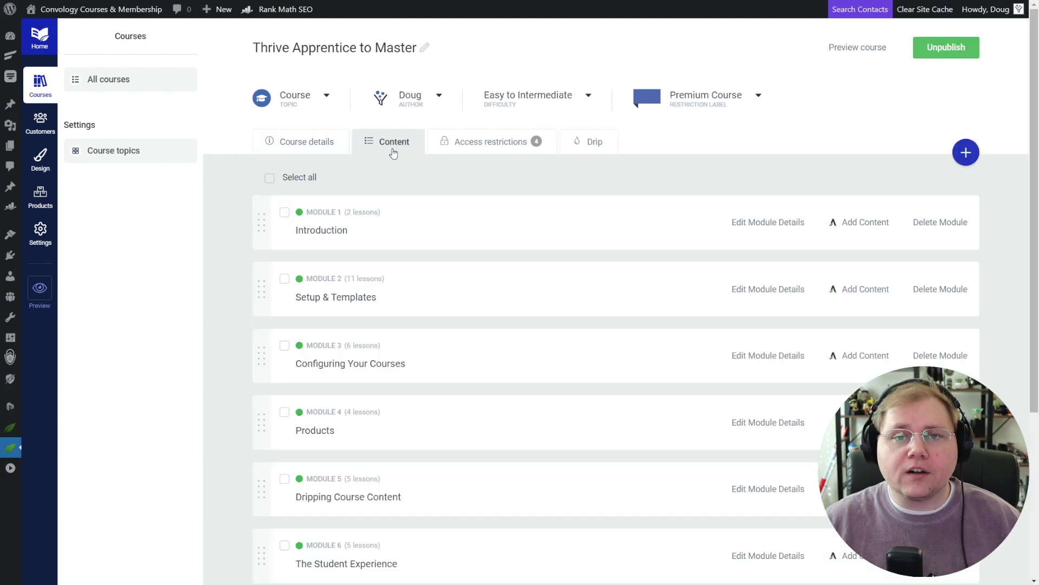
{"action": "scroll", "coordinate": [390, 219], "scroll_direction": "down", "scroll_amount": 1}
{"action": "scroll", "coordinate": [390, 219], "scroll_direction": "down", "scroll_amount": 2}
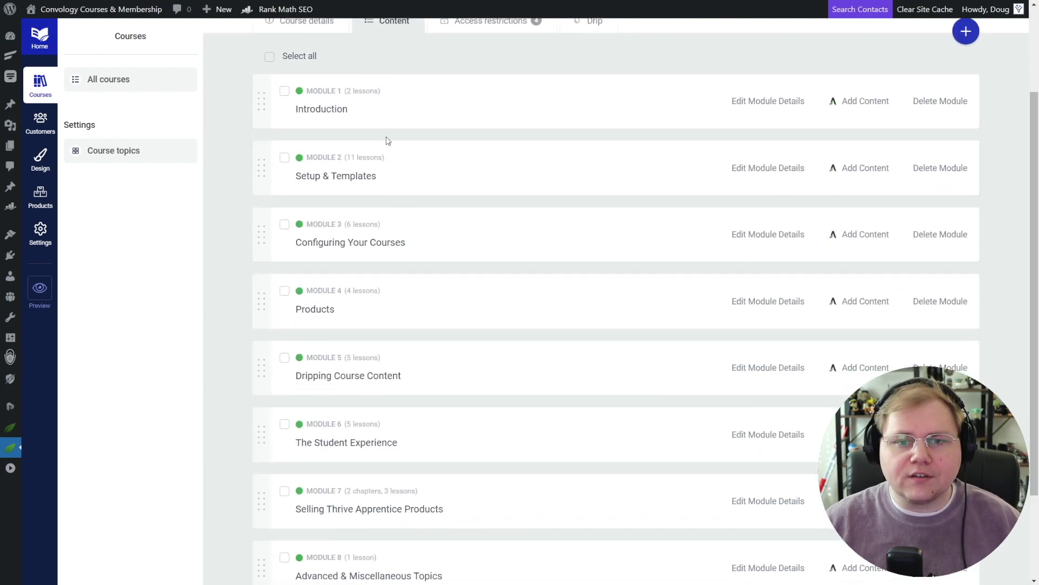
{"action": "scroll", "coordinate": [395, 151], "scroll_direction": "up", "scroll_amount": 3}
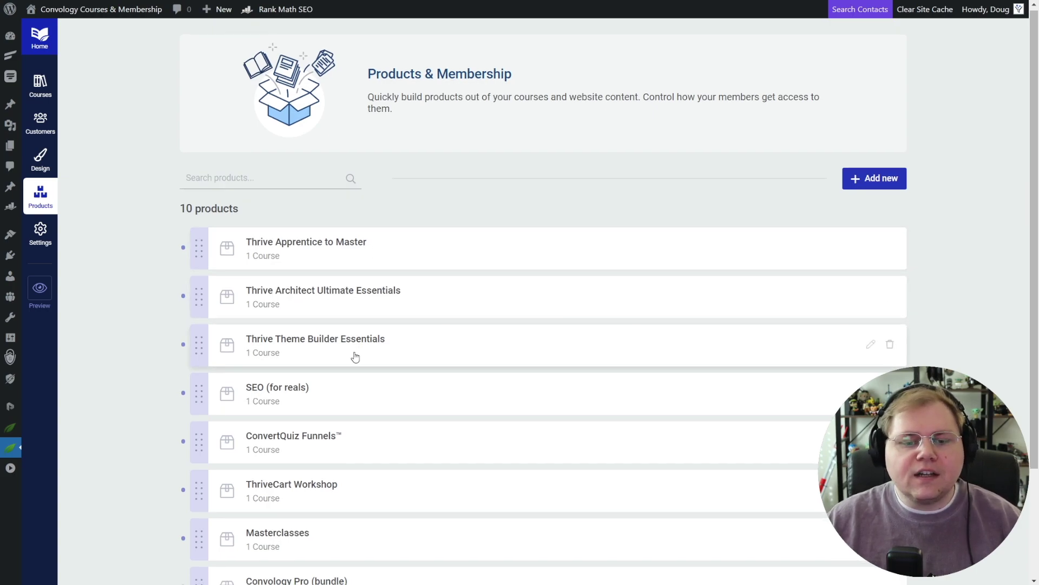
Start a new product in the products list and name it "ThriveCart Tutorial Demo".
{"action": "scroll", "coordinate": [347, 374], "scroll_direction": "down", "scroll_amount": 1}
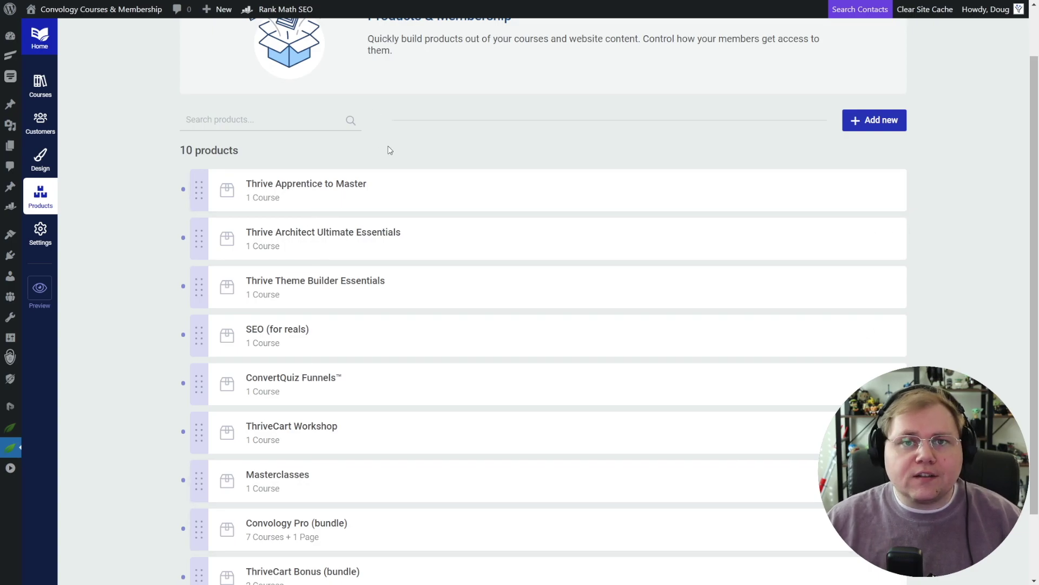
{"action": "scroll", "coordinate": [785, 162], "scroll_direction": "up", "scroll_amount": 1}
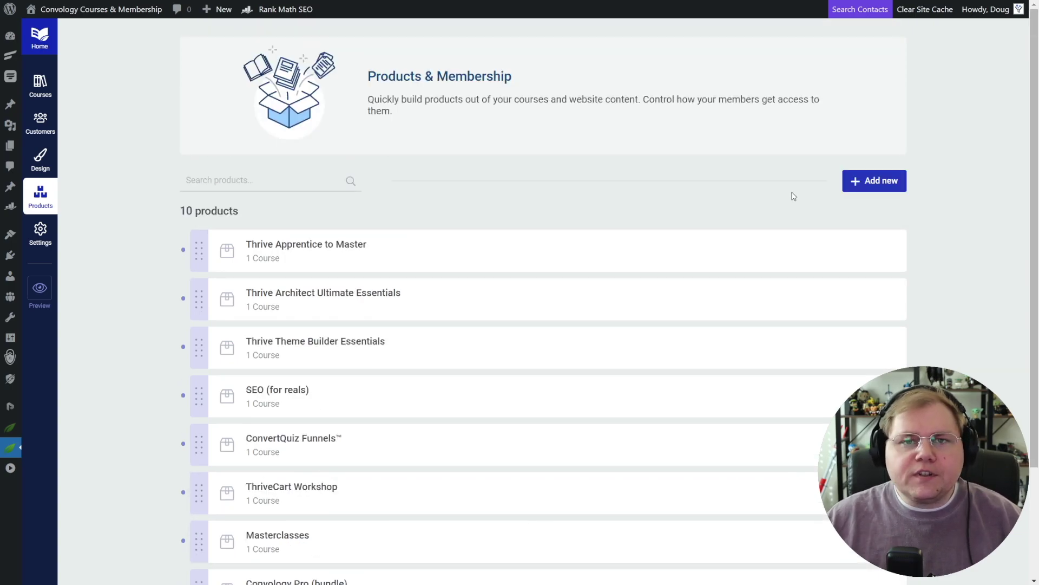
{"action": "left_click", "coordinate": [877, 182]}
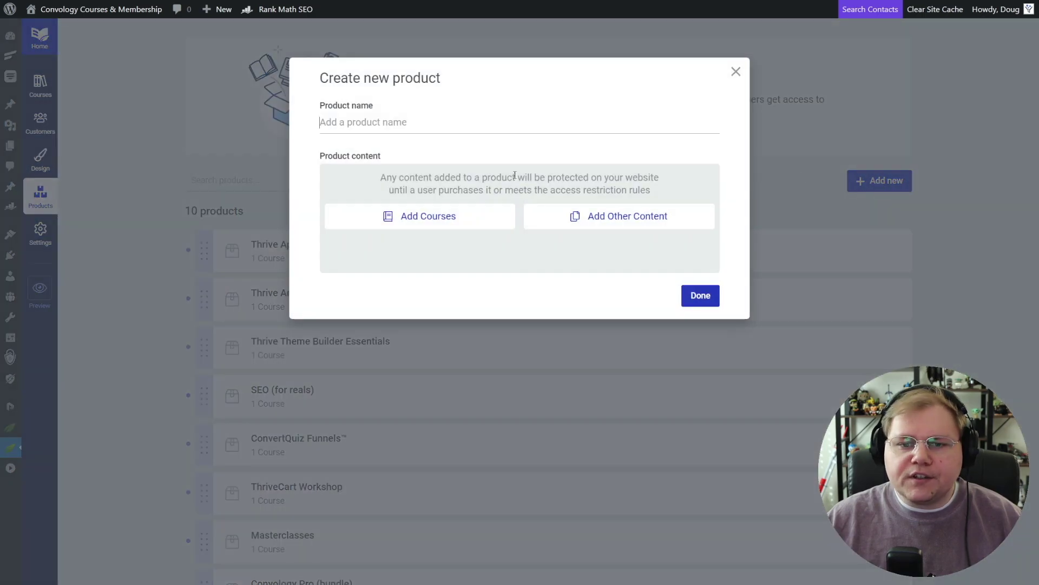
{"action": "left_click", "coordinate": [371, 115]}
{"action": "type", "text": "ThriveCart Tutor"}
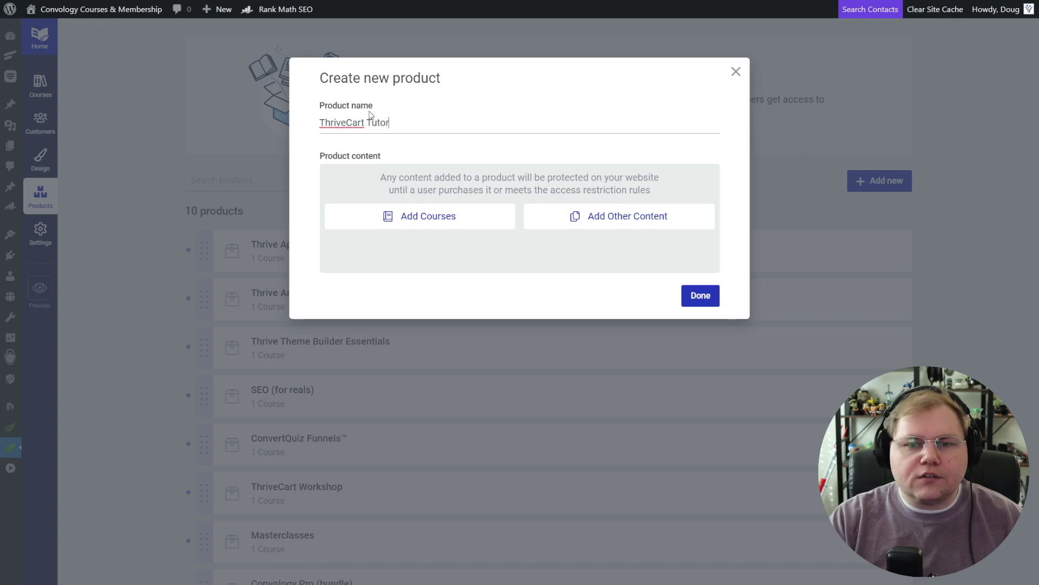
{"action": "type", "text": "ial Demo"}
Add the courses Thrive Apprentice to Master, Thrive Theme Builder Essentials and Thrive Architect Ultimate Essentials to the product and finish creating it.
{"action": "left_click", "coordinate": [368, 216]}
{"action": "left_click", "coordinate": [343, 303]}
{"action": "left_click", "coordinate": [343, 325]}
{"action": "left_click", "coordinate": [343, 350]}
{"action": "left_click", "coordinate": [530, 436]}
{"action": "key", "text": "Return"}
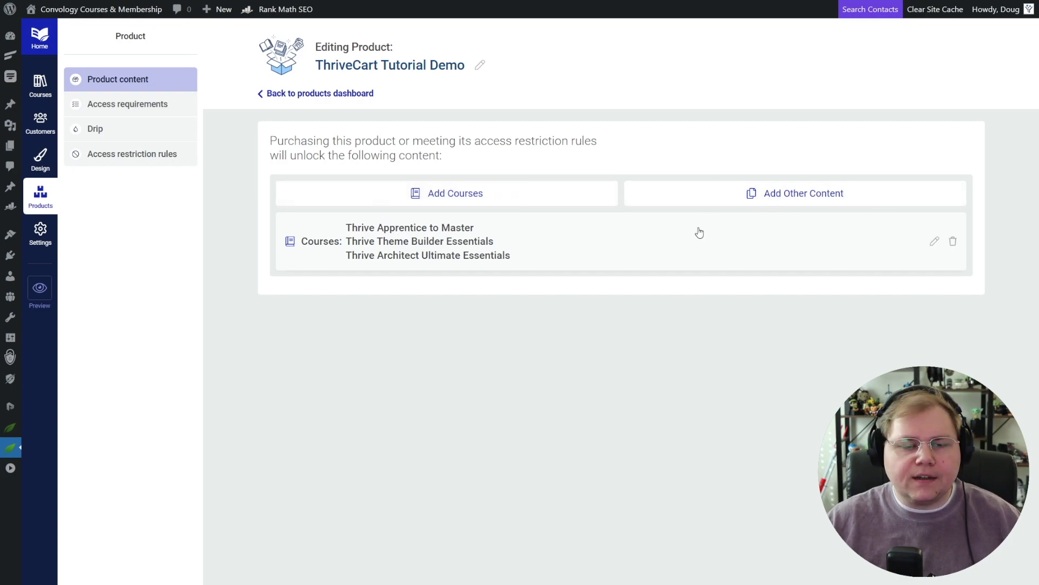
Review the product's access requirements, examining the details of the ThriveCart Product option.
{"action": "left_click", "coordinate": [119, 108]}
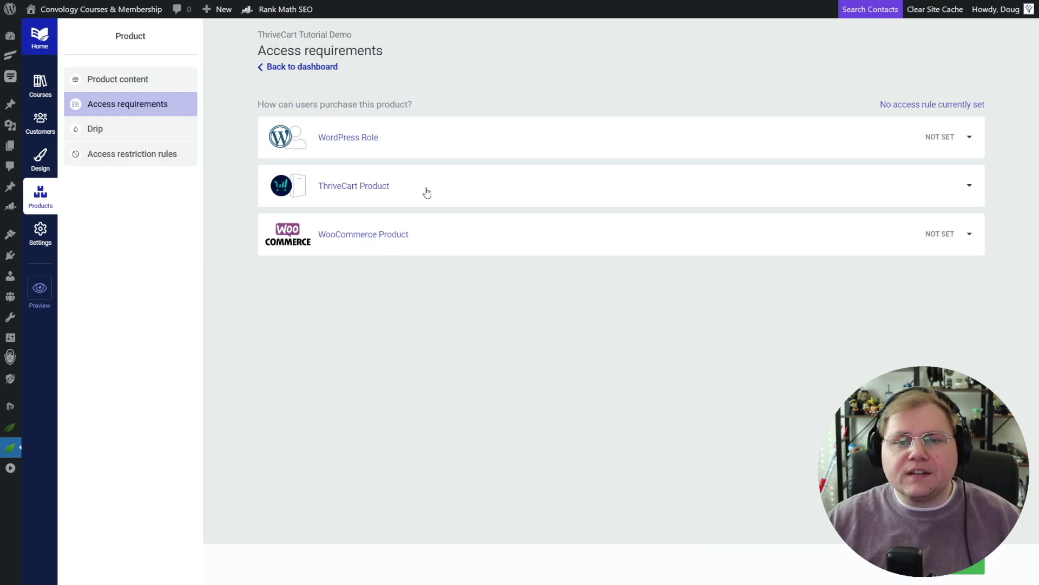
{"action": "left_click", "coordinate": [967, 189]}
{"action": "left_click", "coordinate": [965, 192]}
{"action": "left_click", "coordinate": [961, 194]}
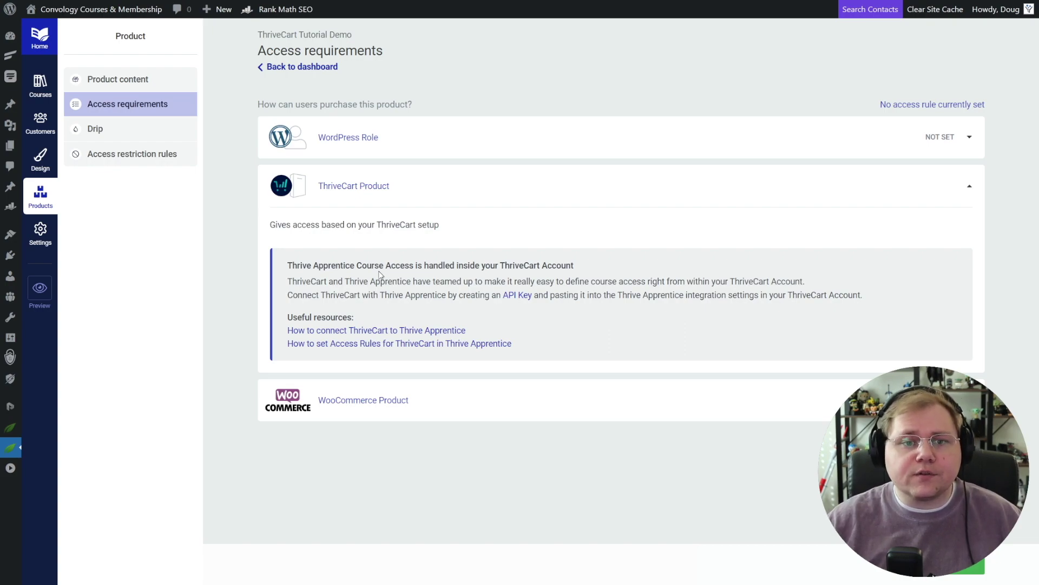
{"action": "left_click", "coordinate": [969, 187]}
Review the product's drip schedules and the standard contexts in its access restriction rules.
{"action": "left_click", "coordinate": [108, 129]}
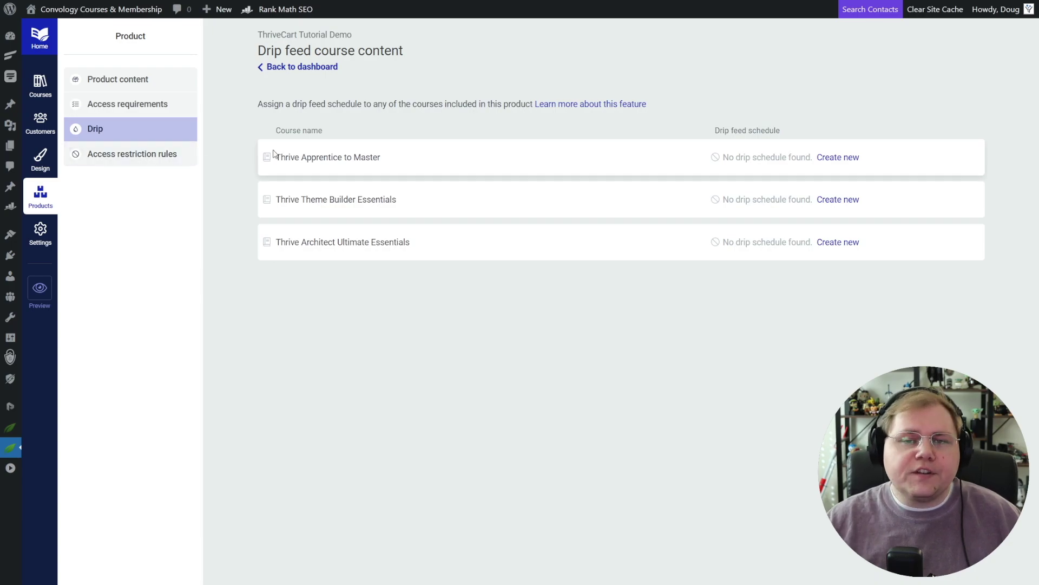
{"action": "left_click", "coordinate": [162, 154]}
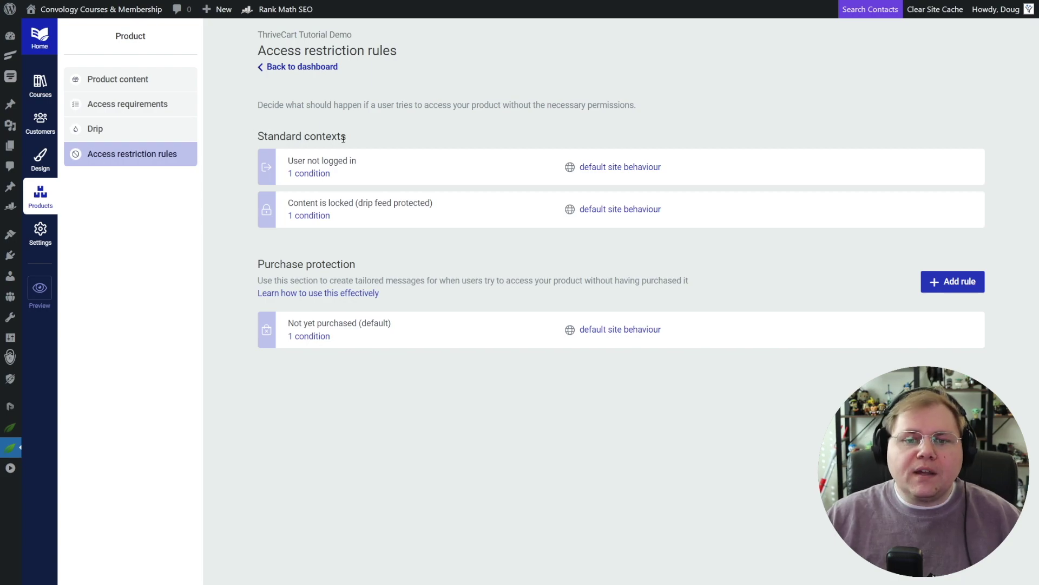
{"action": "left_click_drag", "start_coordinate": [349, 136], "coordinate": [260, 133]}
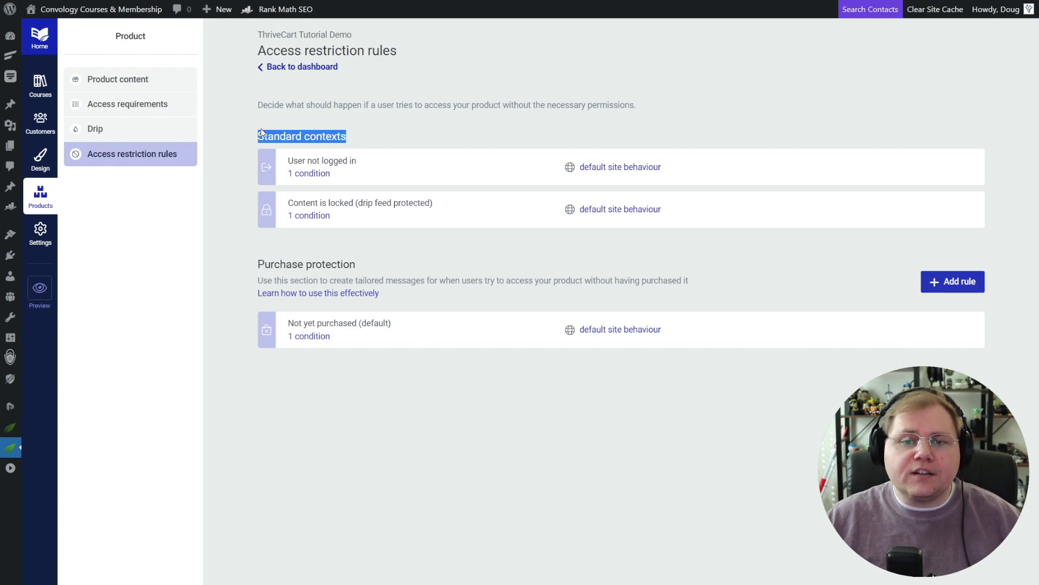
{"action": "left_click", "coordinate": [250, 128]}
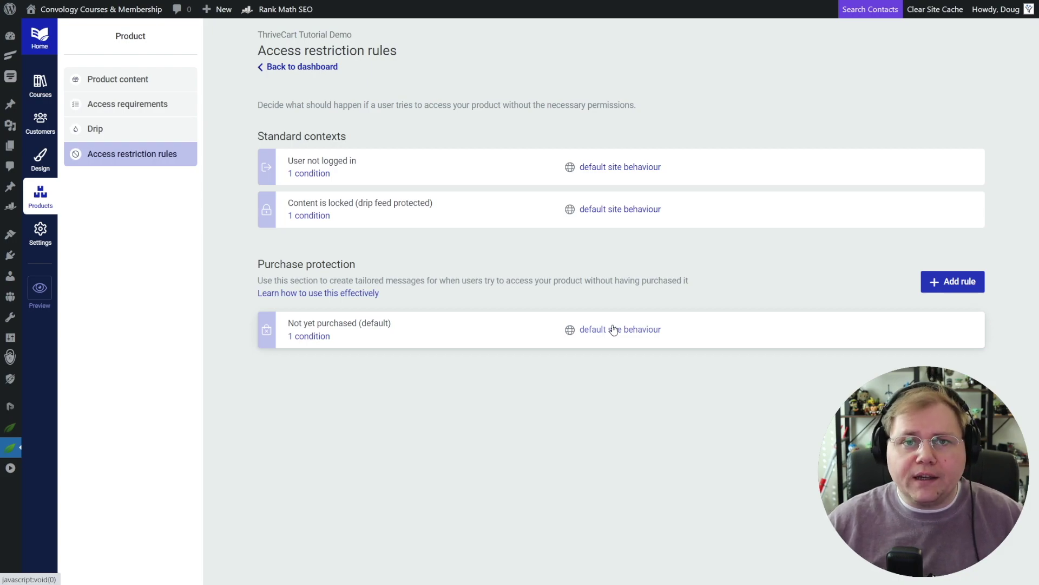
Set the "User not logged in" rule to Display custom content and open its restricted content page for editing in Thrive Architect.
{"action": "left_click", "coordinate": [599, 167]}
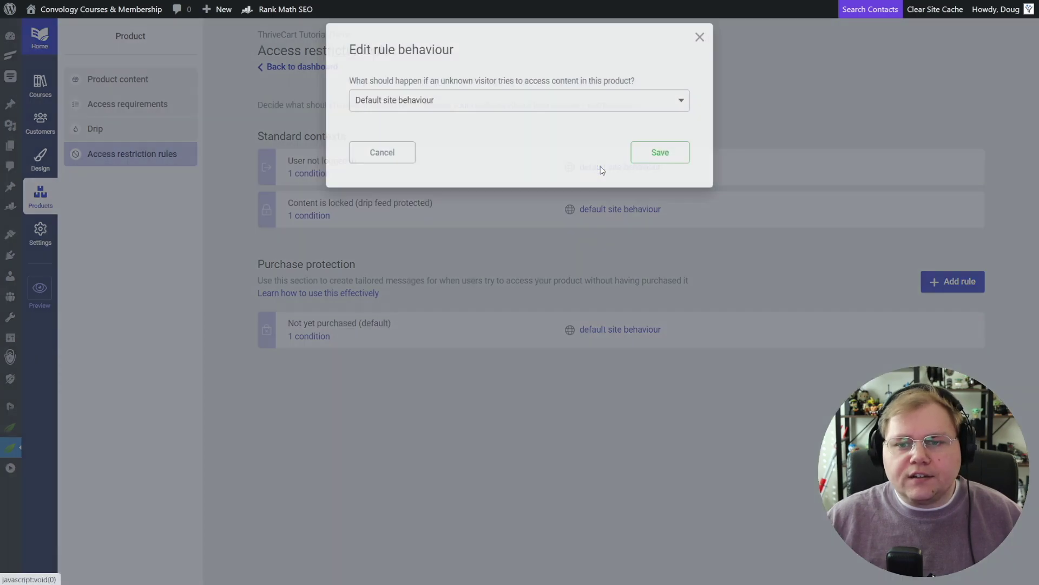
{"action": "left_click", "coordinate": [462, 105]}
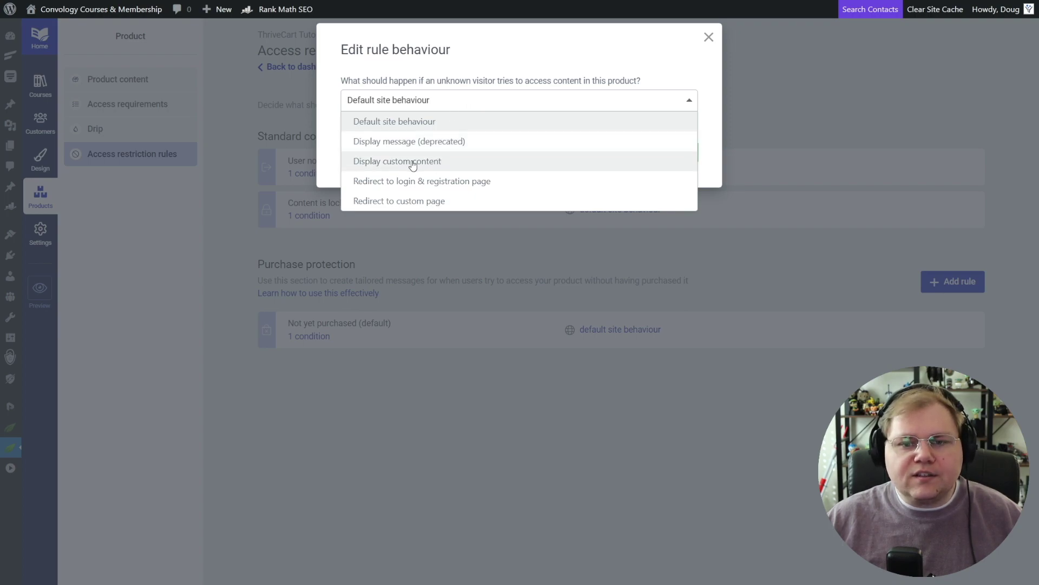
{"action": "left_click", "coordinate": [446, 163]}
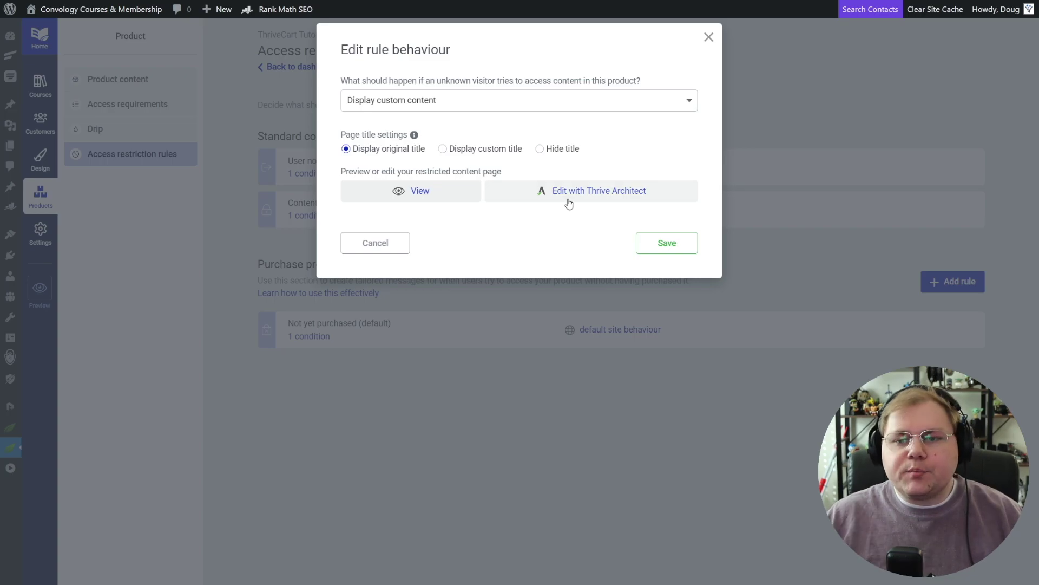
{"action": "left_click", "coordinate": [602, 195]}
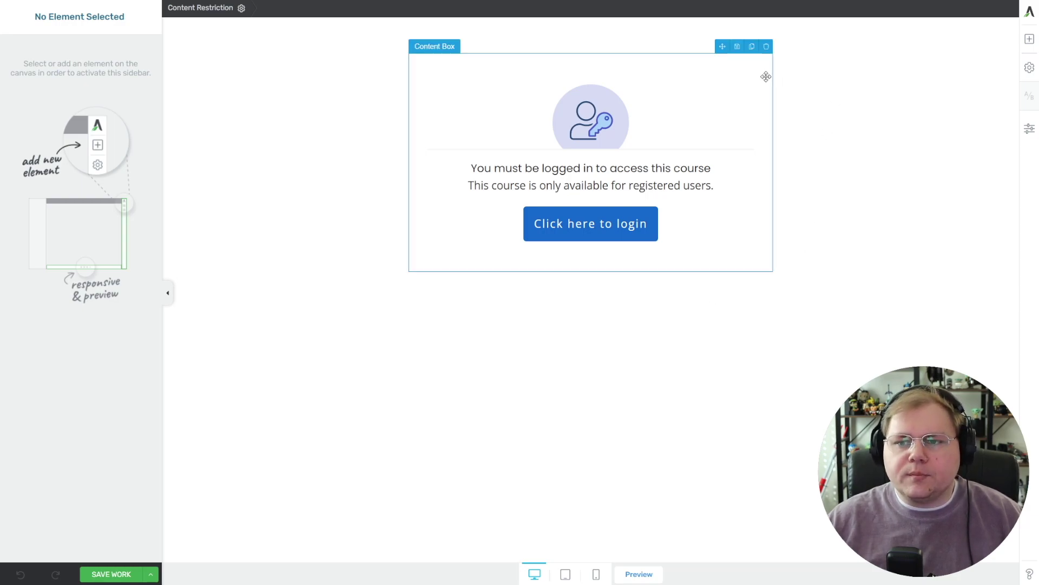
Insert an image element above the key icon in the content box, using the Thrive Apprentice to Master banner from the media library.
{"action": "left_click", "coordinate": [1029, 39]}
{"action": "type", "text": "image"}
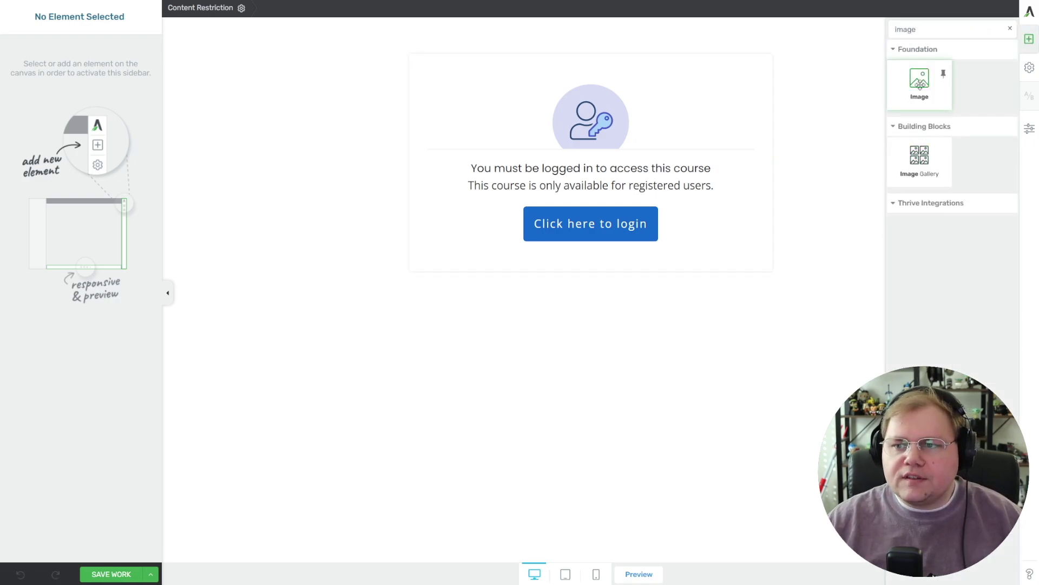
{"action": "left_click_drag", "start_coordinate": [920, 78], "coordinate": [595, 94]}
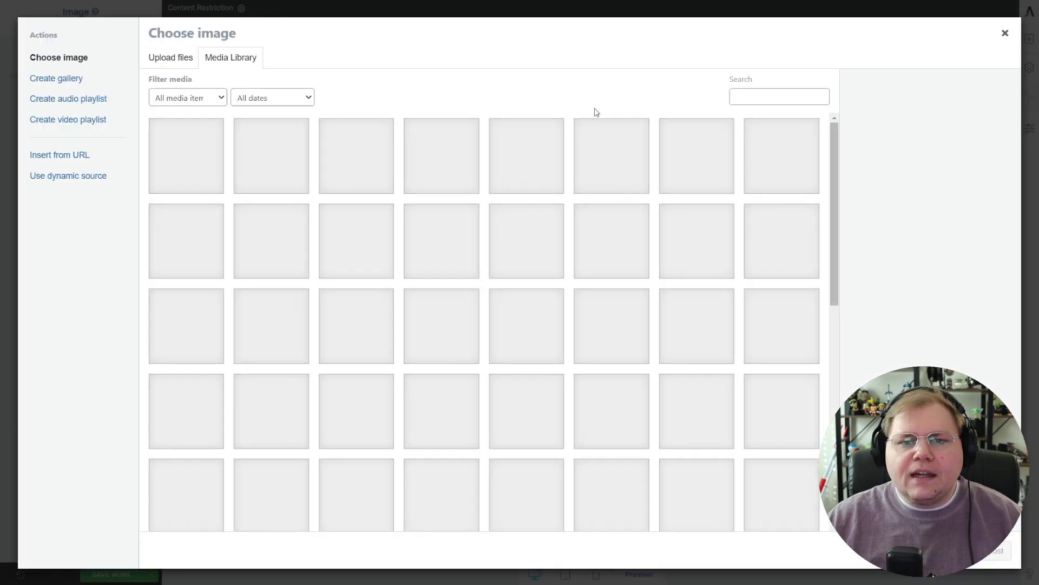
{"action": "left_click", "coordinate": [199, 158]}
{"action": "left_click", "coordinate": [993, 550]}
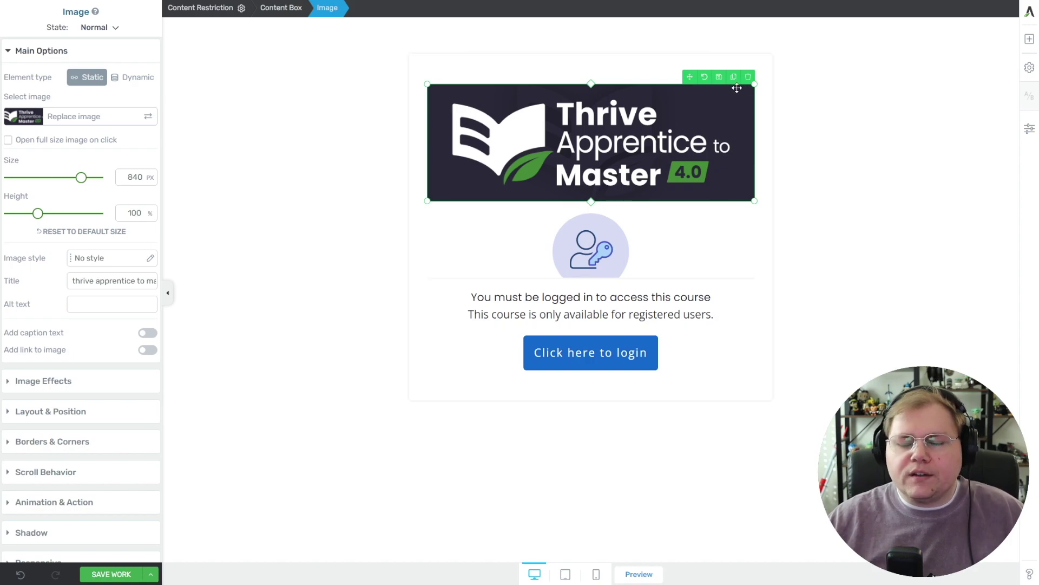
Delete the key icon image and the registered-users line, and end the remaining login sentence with a period.
{"action": "left_click", "coordinate": [626, 241]}
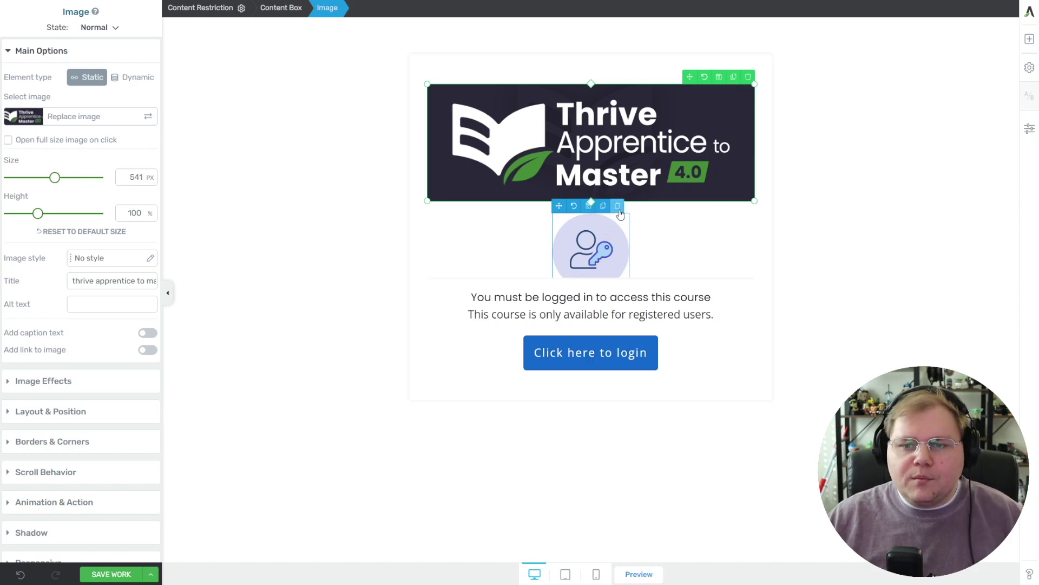
{"action": "key", "text": "Delete"}
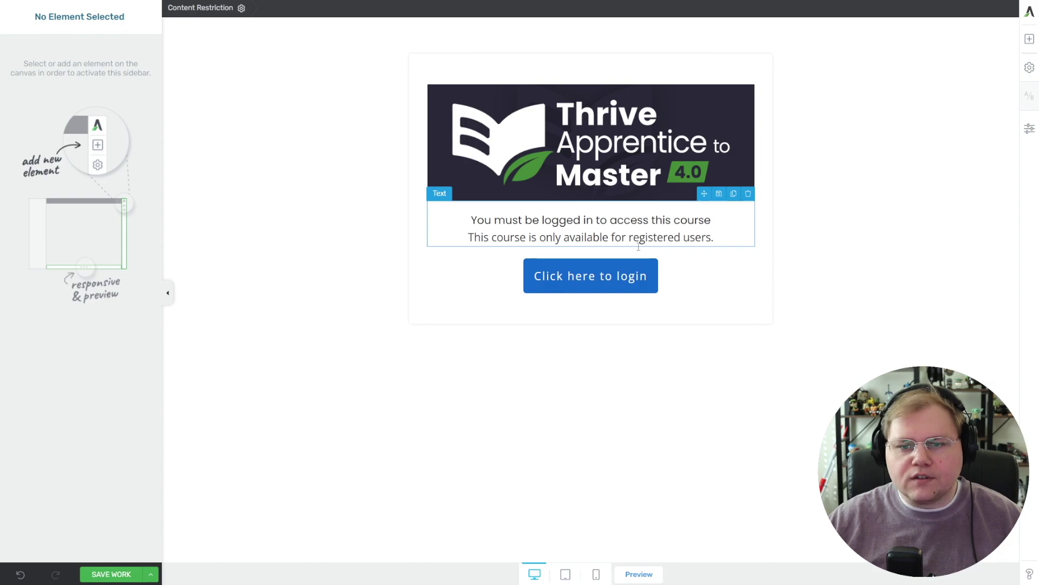
{"action": "left_click_drag", "start_coordinate": [714, 240], "coordinate": [467, 239]}
{"action": "key", "text": "BackSpace"}
{"action": "key", "text": "BackSpace"}
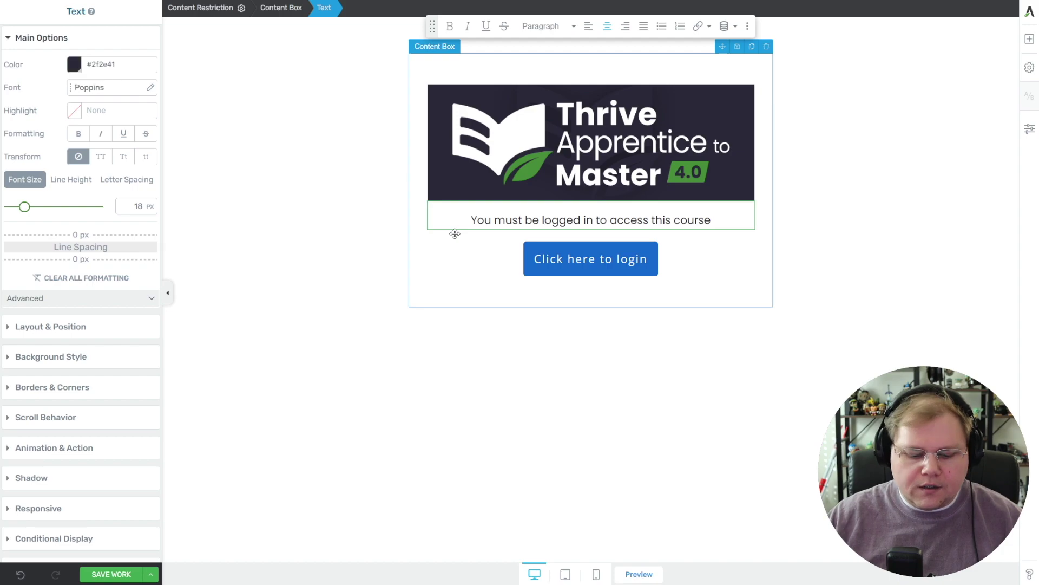
{"action": "type", "text": "."}
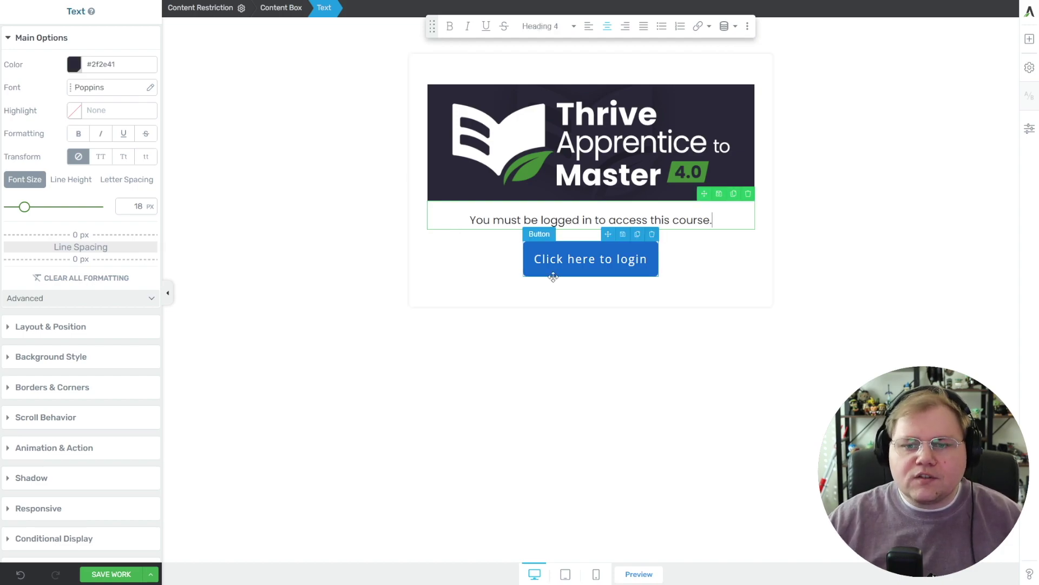
Change the login button's colour to the green Main Accent colour.
{"action": "left_click", "coordinate": [608, 269]}
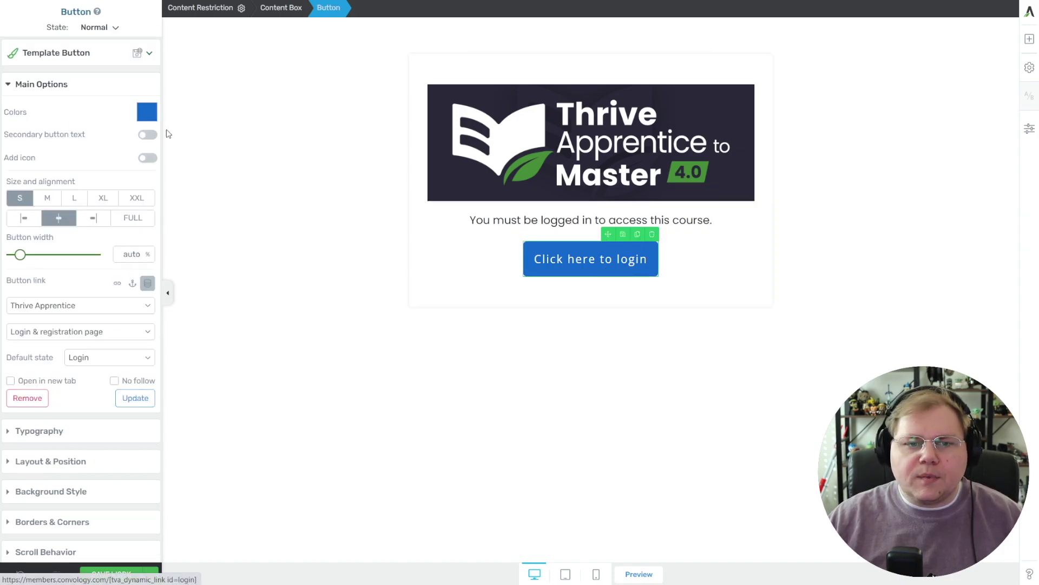
{"action": "left_click", "coordinate": [146, 112]}
{"action": "left_click", "coordinate": [52, 314]}
{"action": "left_click", "coordinate": [117, 370]}
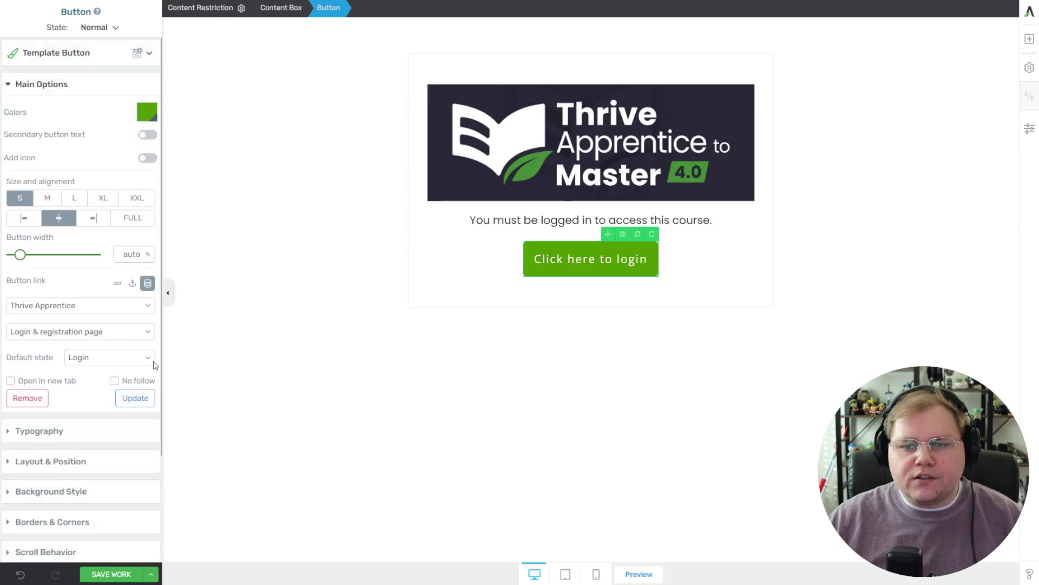
{"action": "left_click", "coordinate": [801, 186]}
Replace the login button's text with "Already a member? Click here to login.".
{"action": "left_click", "coordinate": [590, 258]}
{"action": "key", "text": "ctrl+a"}
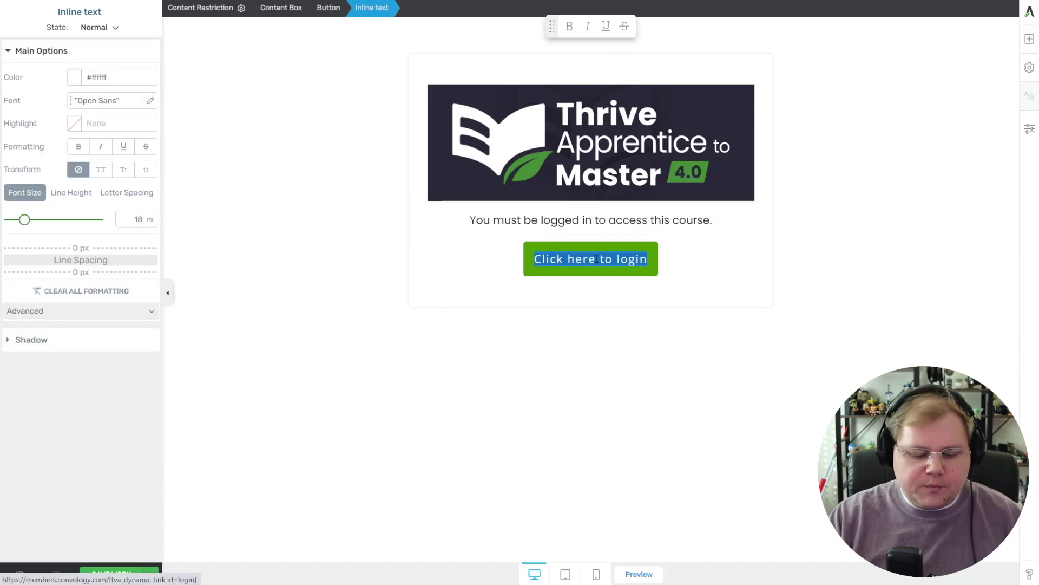
{"action": "type", "text": "Already a"}
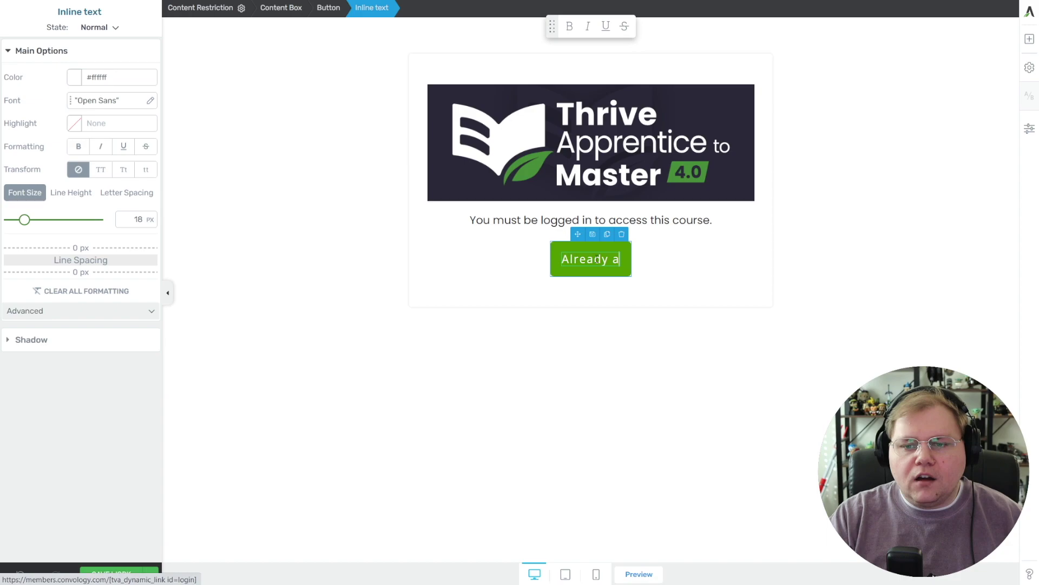
{"action": "type", "text": " member? Cl"}
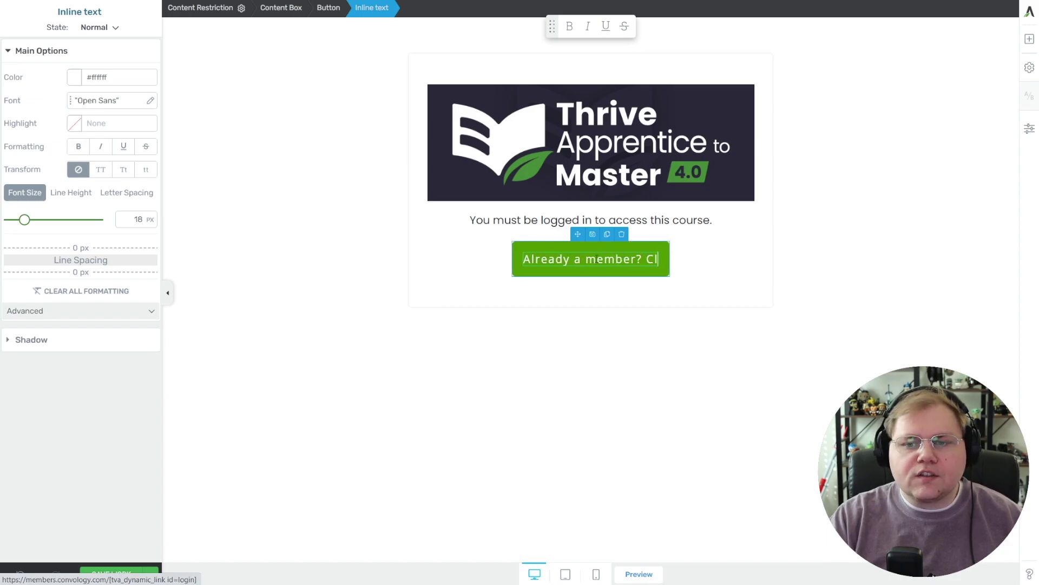
{"action": "type", "text": "ick here to login."}
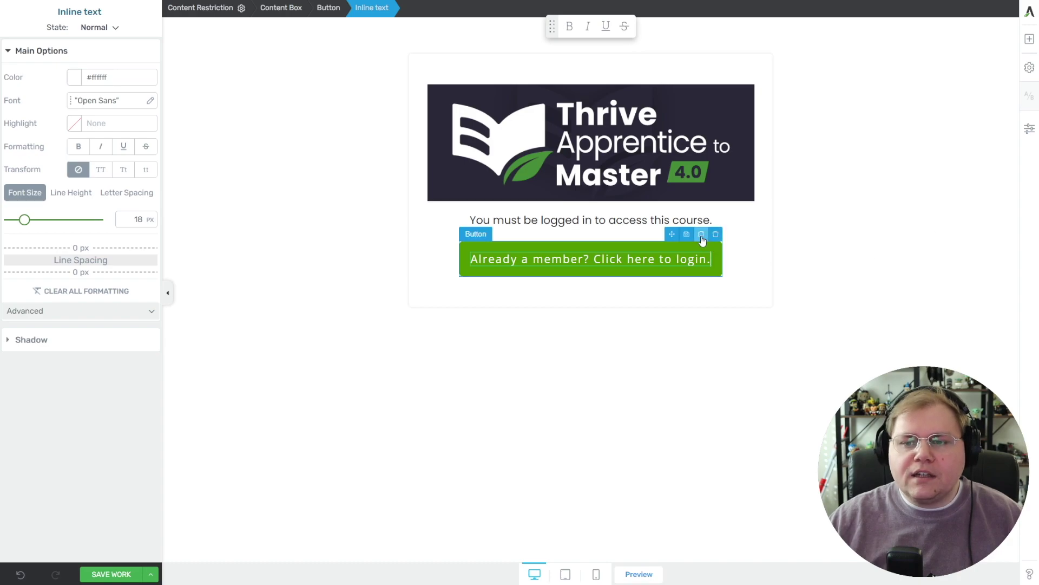
Duplicate the login button and change the copy's text to "Not enrolled? Click here to buy.".
{"action": "left_click", "coordinate": [698, 236]}
{"action": "triple_click", "coordinate": [592, 301]}
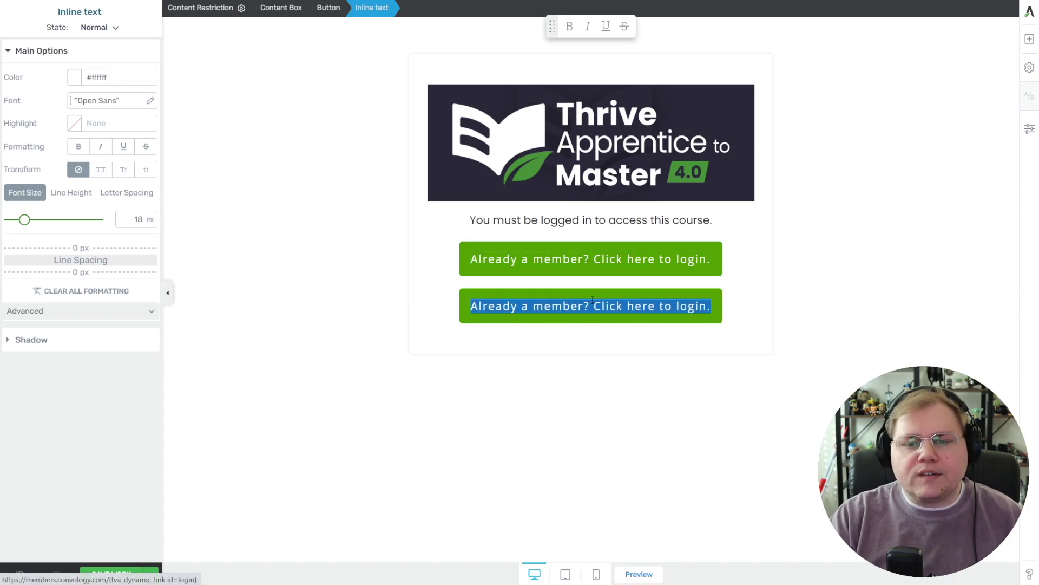
{"action": "type", "text": "Not enrolled? Click here to buy."}
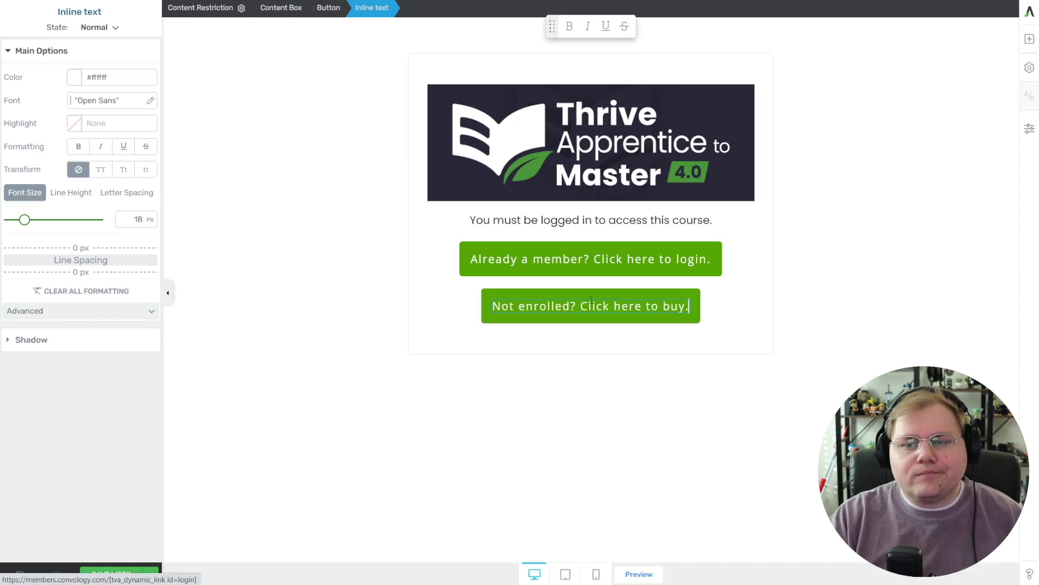
Change the colour of the "Not enrolled? Click here to buy." button to the blue saved colour.
{"action": "left_click", "coordinate": [716, 274]}
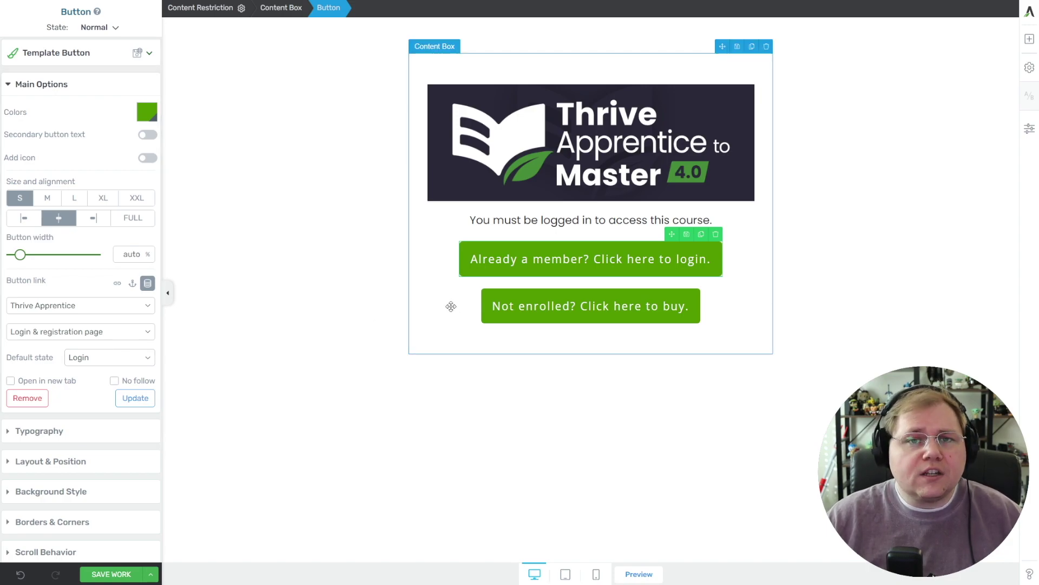
{"action": "left_click", "coordinate": [516, 323]}
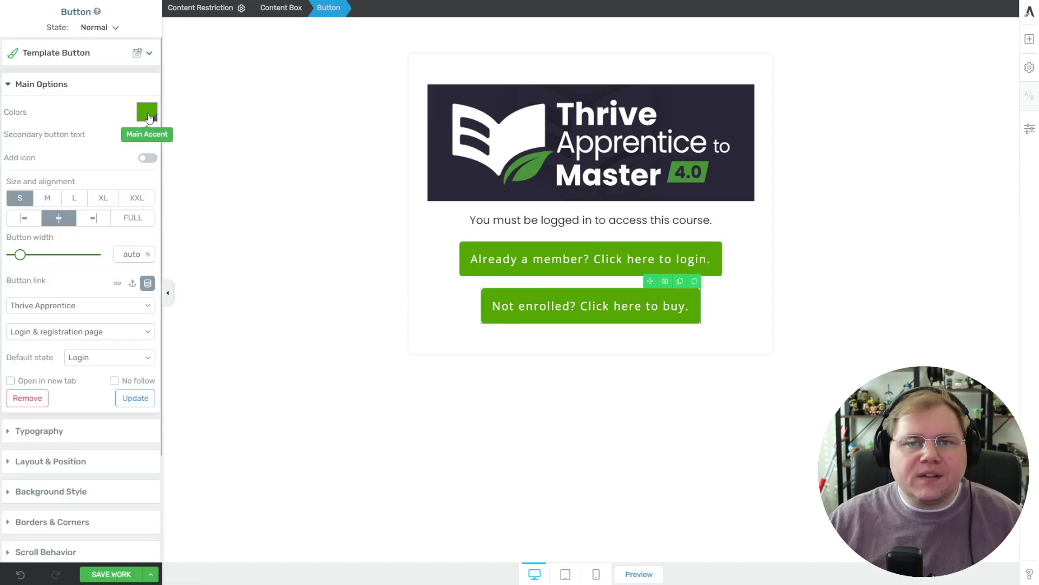
{"action": "left_click", "coordinate": [149, 118]}
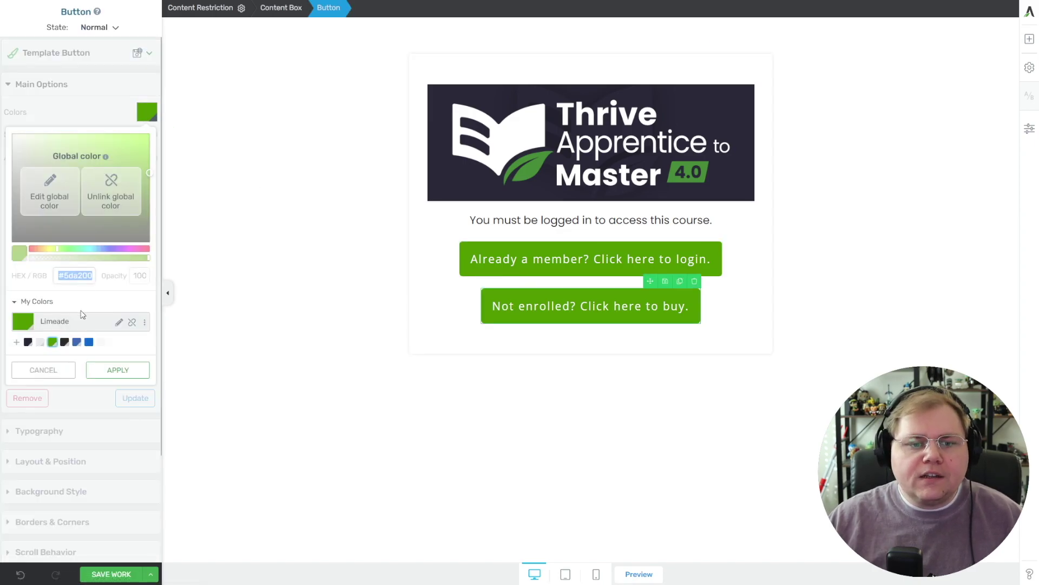
{"action": "left_click", "coordinate": [79, 342]}
{"action": "left_click", "coordinate": [113, 373]}
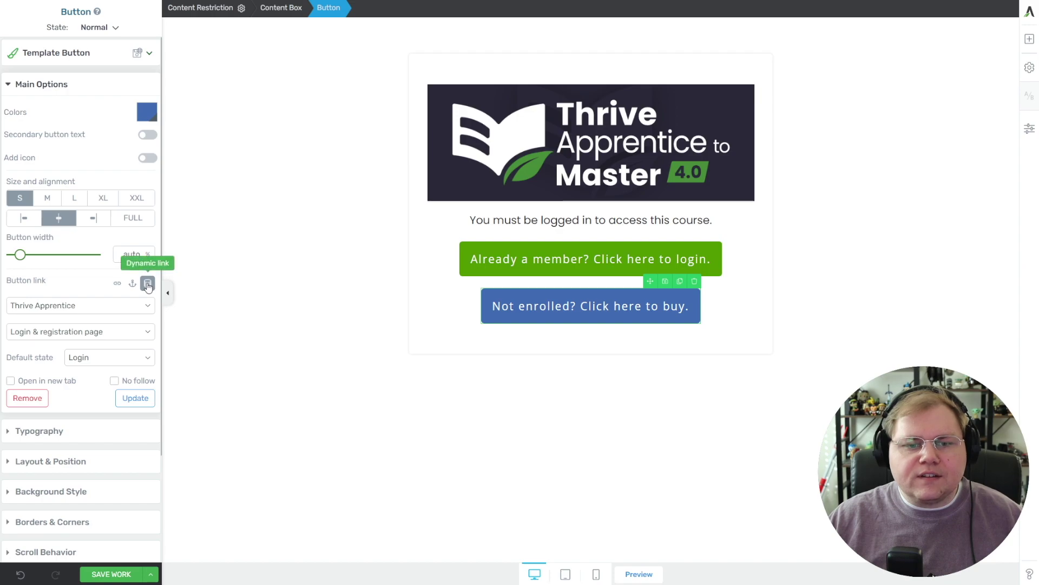
{"action": "left_click", "coordinate": [117, 288]}
{"action": "triple_click", "coordinate": [124, 320]}
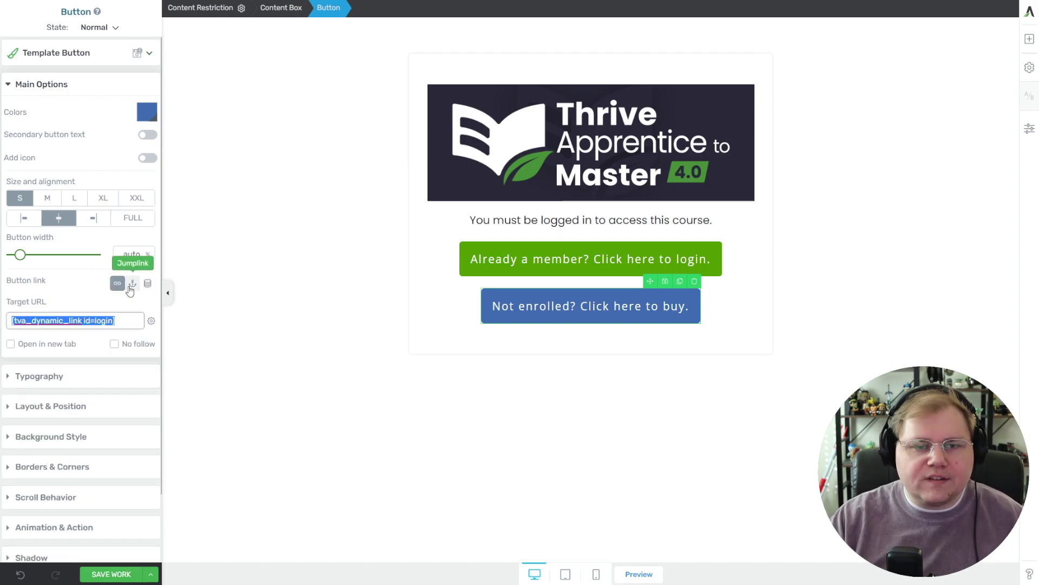
{"action": "key", "text": "BackSpace"}
{"action": "key", "text": "ctrl+v"}
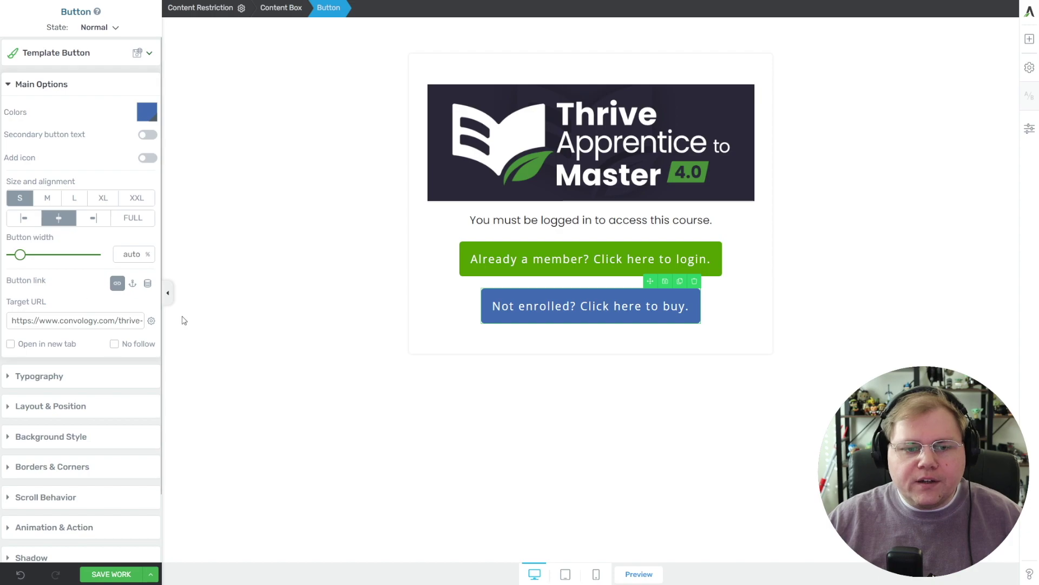
Save the finished restricted content page and the rule behaviour for users who are not logged in.
{"action": "left_click", "coordinate": [360, 382]}
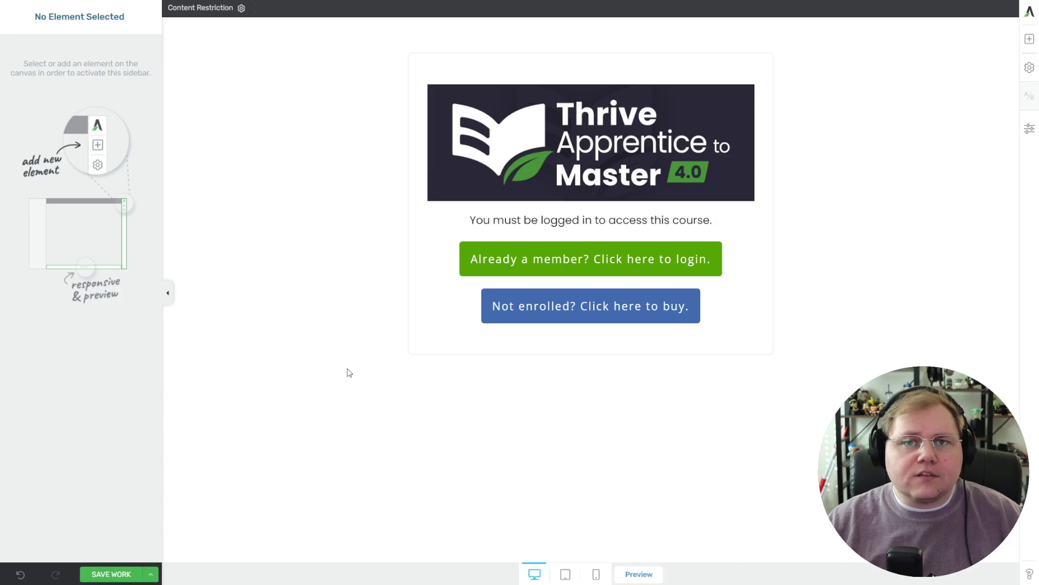
{"action": "left_click", "coordinate": [112, 575]}
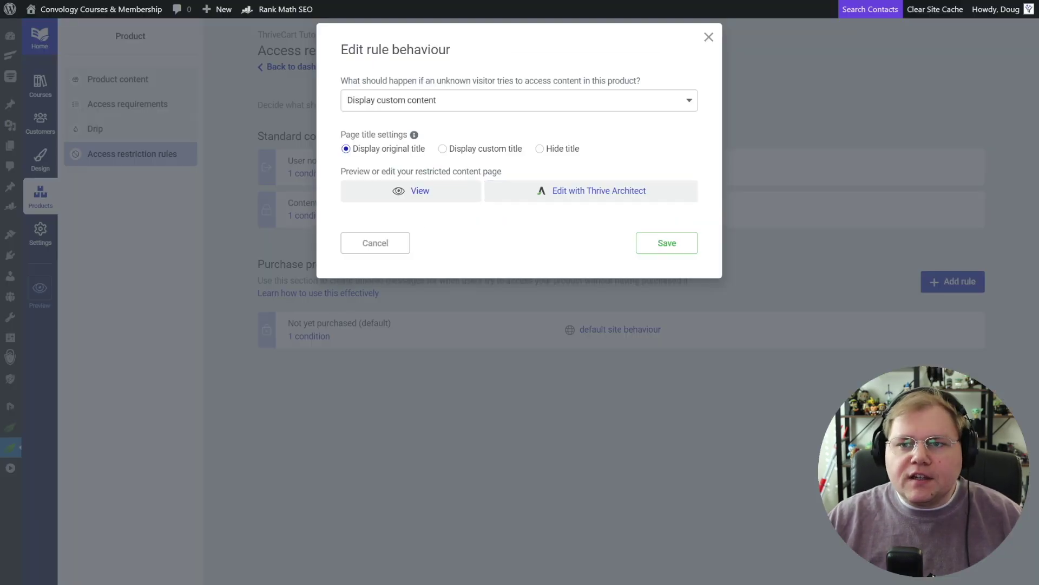
{"action": "left_click", "coordinate": [670, 243]}
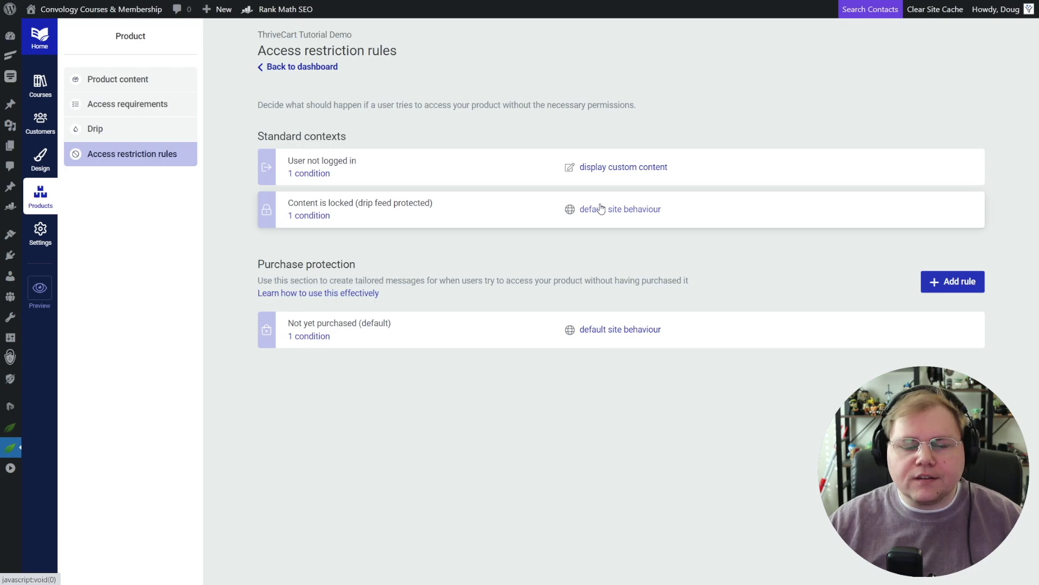
Set the "Not yet purchased (default)" rule to Display custom content and open its page in Thrive Architect.
{"action": "left_click", "coordinate": [607, 329]}
{"action": "left_click", "coordinate": [660, 101]}
{"action": "left_click", "coordinate": [436, 166]}
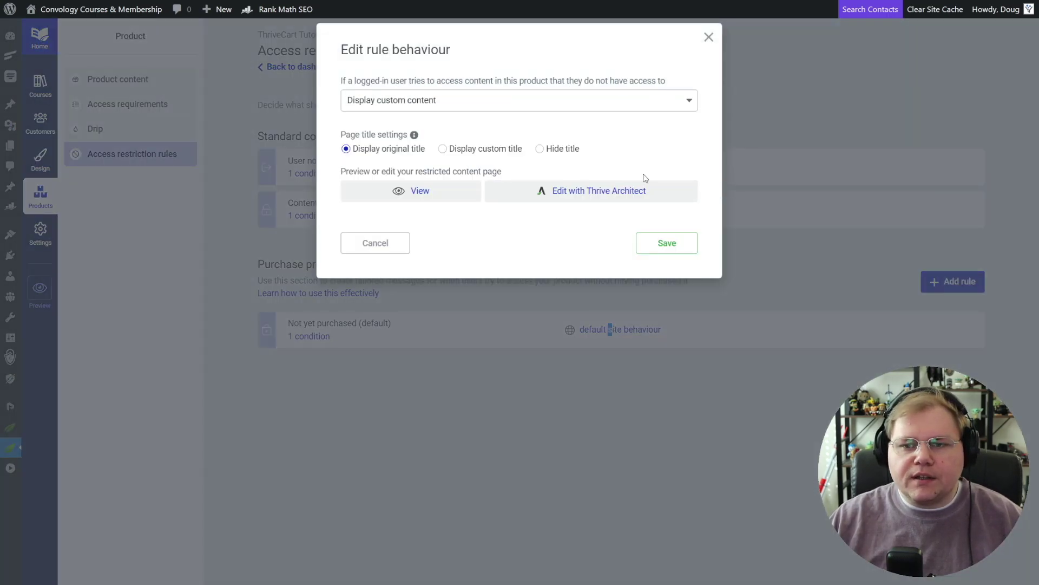
{"action": "left_click", "coordinate": [613, 191]}
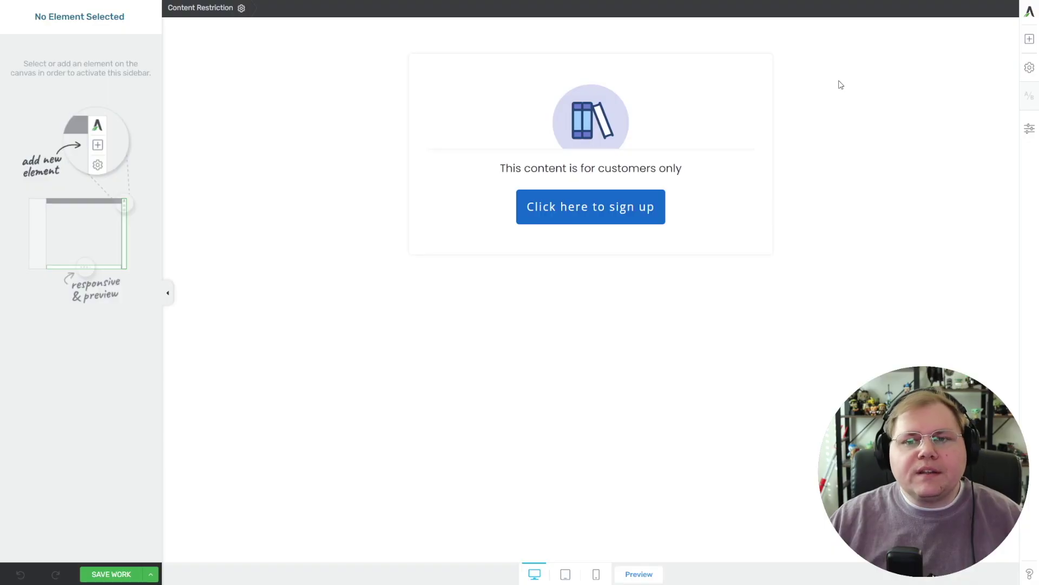
Use the Templates & Symbols element to fill the page with the saved course template offering enrolment and Convology Pro buttons.
{"action": "left_click", "coordinate": [1029, 40]}
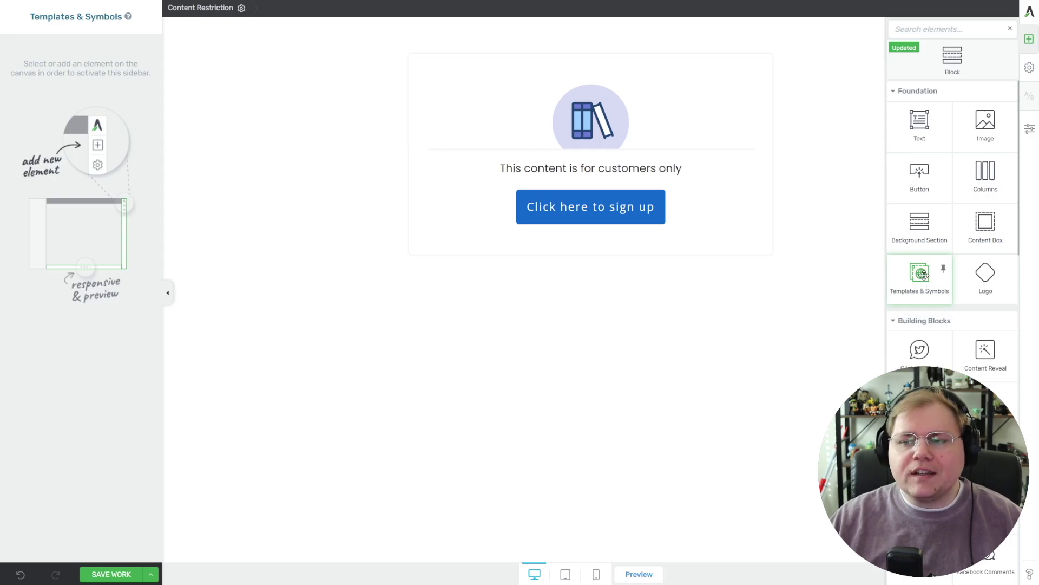
{"action": "left_click_drag", "start_coordinate": [922, 275], "coordinate": [796, 257]}
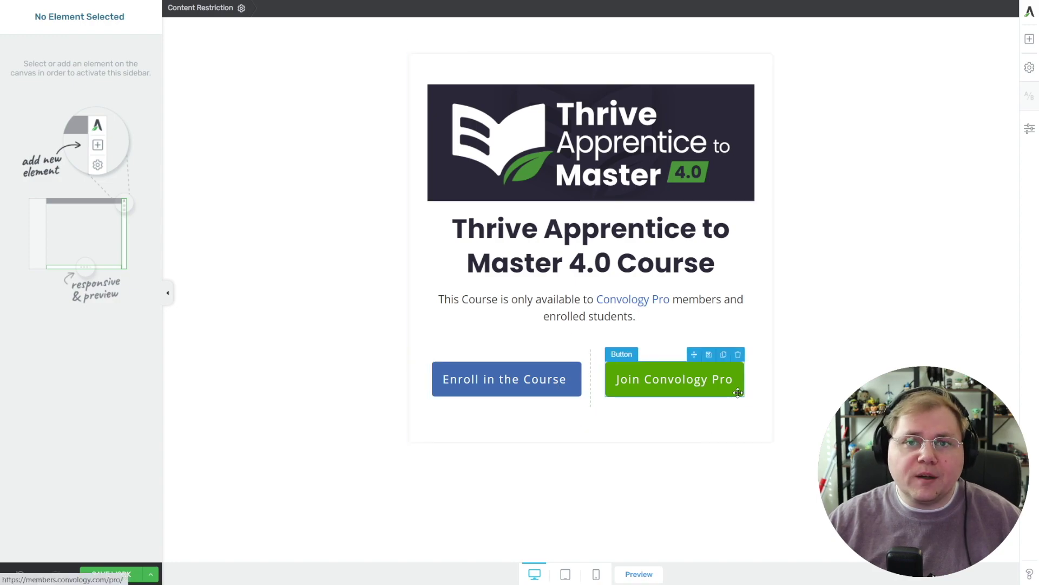
Save the customers-only restricted content page and the "Not yet purchased (default)" rule.
{"action": "left_click", "coordinate": [123, 573]}
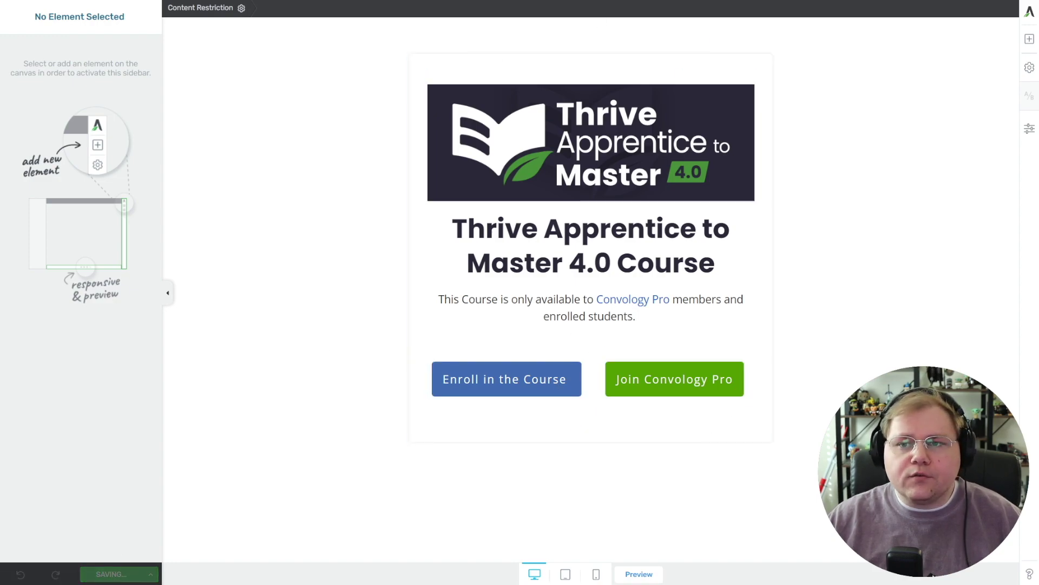
{"action": "left_click", "coordinate": [718, 0]}
{"action": "left_click", "coordinate": [667, 242]}
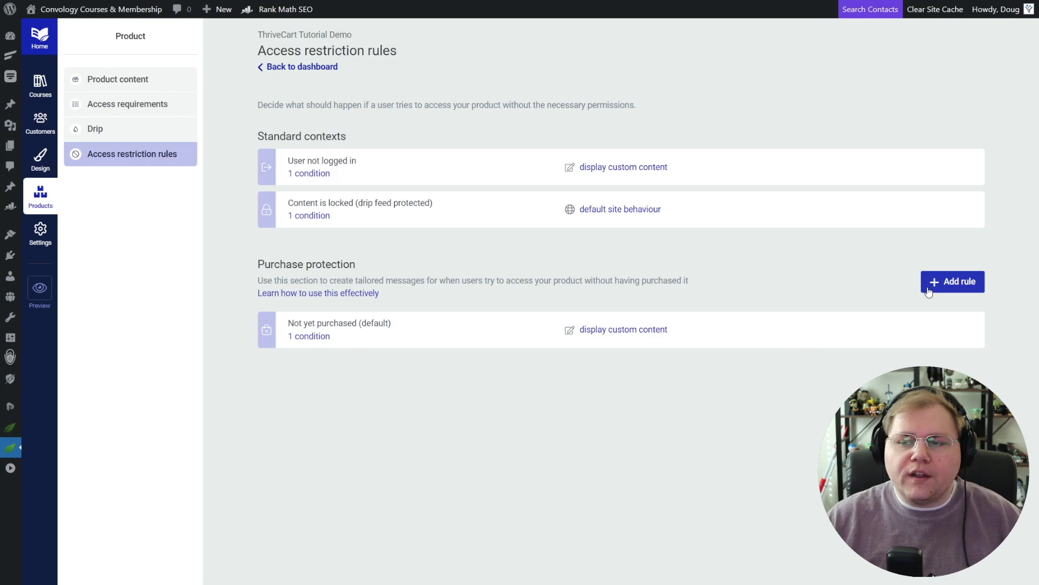
Examine the condition types offered for an additional purchase protection rule, without creating one.
{"action": "left_click", "coordinate": [966, 292]}
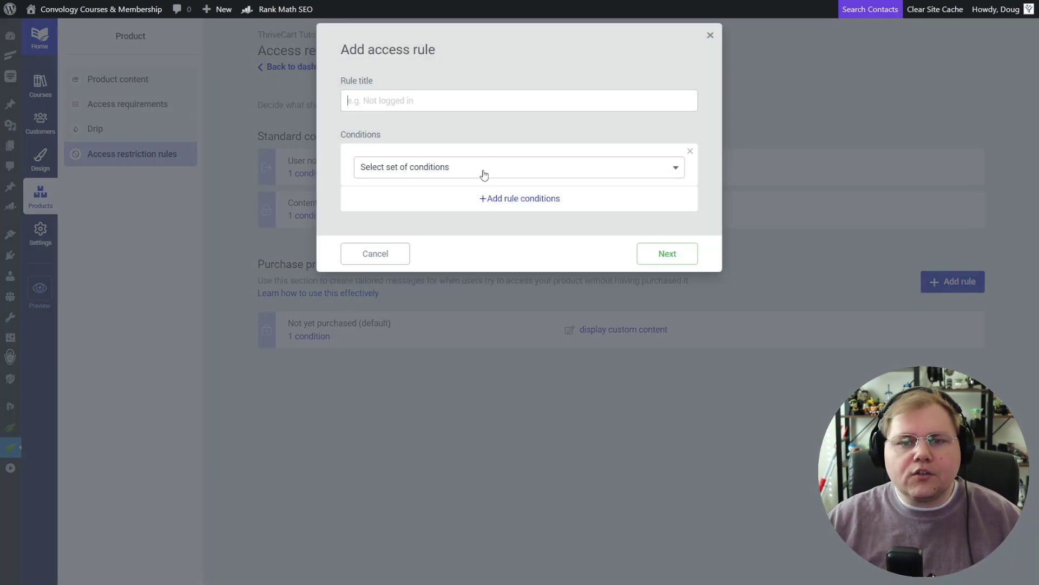
{"action": "left_click", "coordinate": [443, 166]}
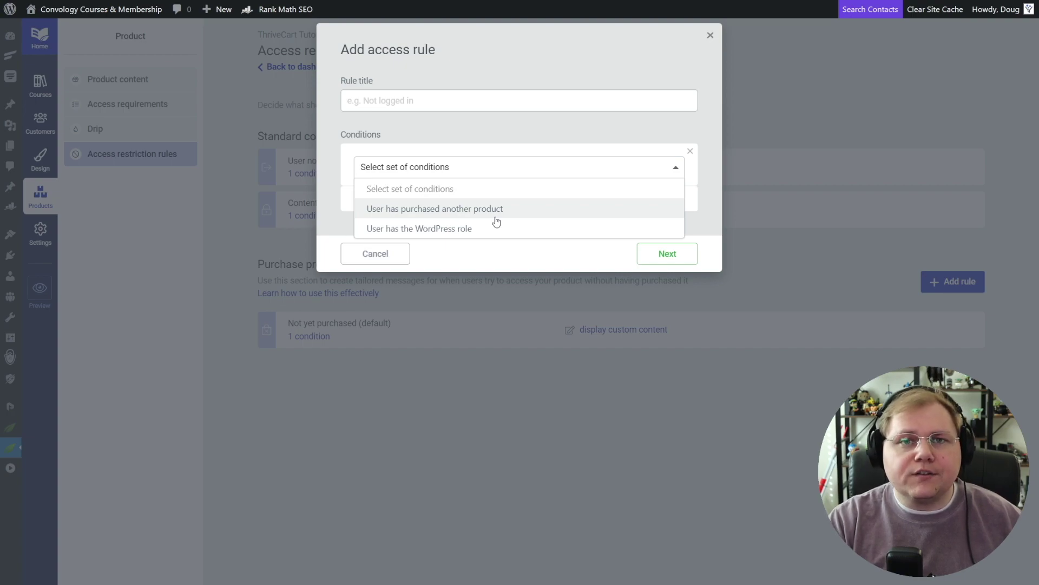
{"action": "left_click", "coordinate": [387, 254]}
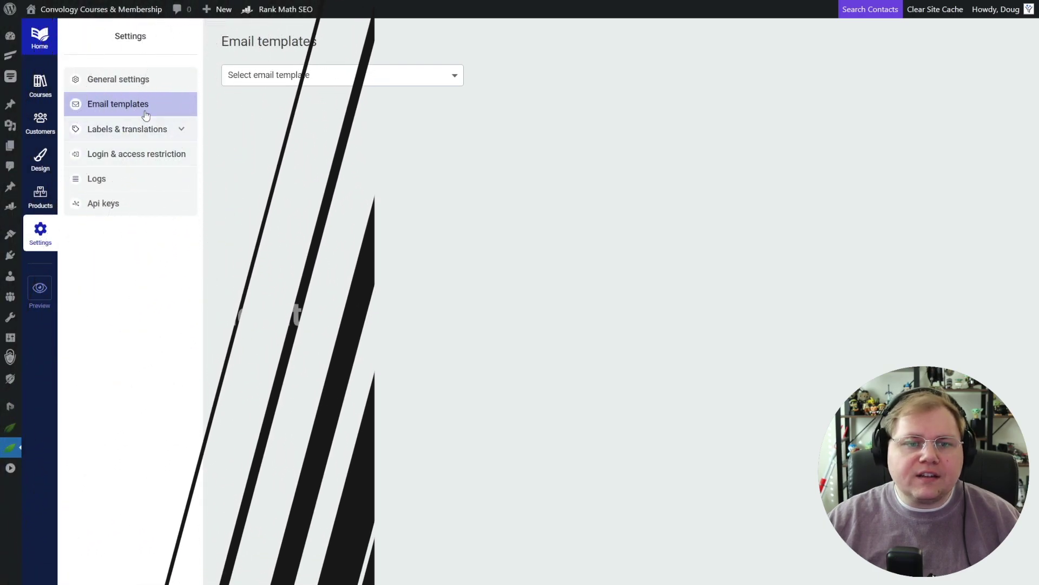
Open the New Account Created email template and review its message, account detail shortcodes and login button.
{"action": "left_click", "coordinate": [453, 79]}
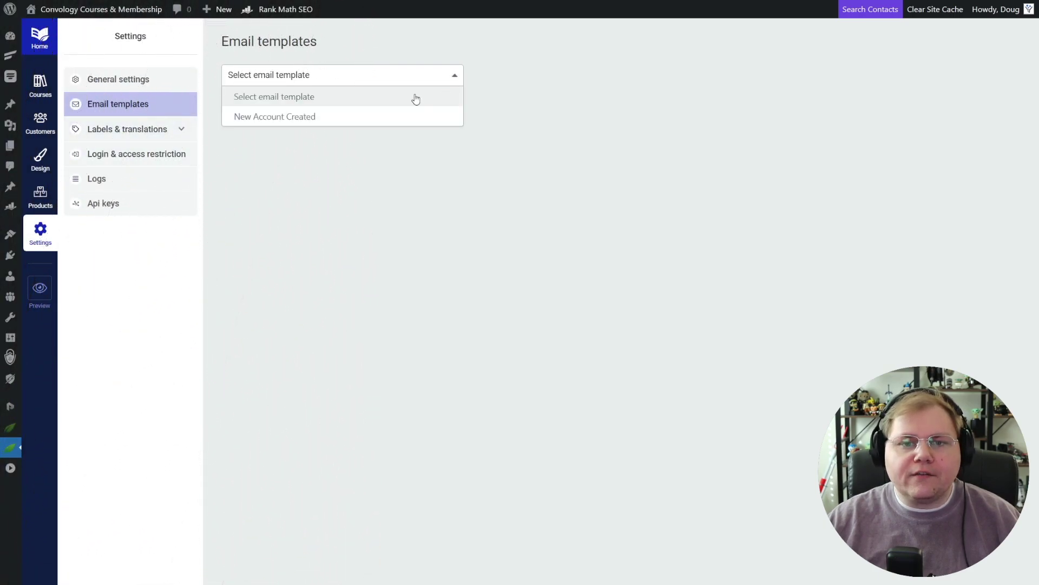
{"action": "left_click", "coordinate": [288, 118]}
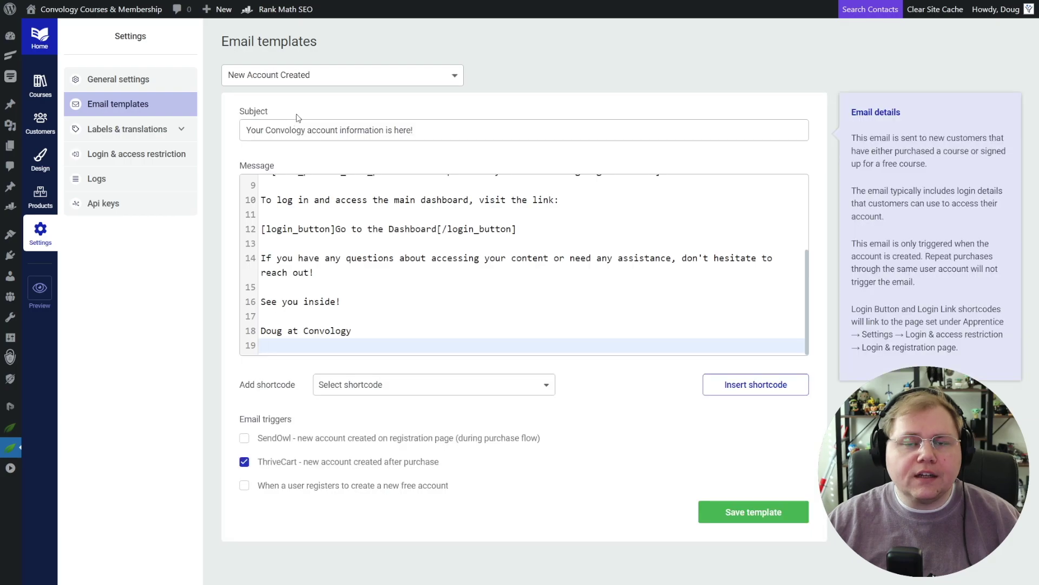
{"action": "scroll", "coordinate": [358, 243], "scroll_direction": "up", "scroll_amount": 3}
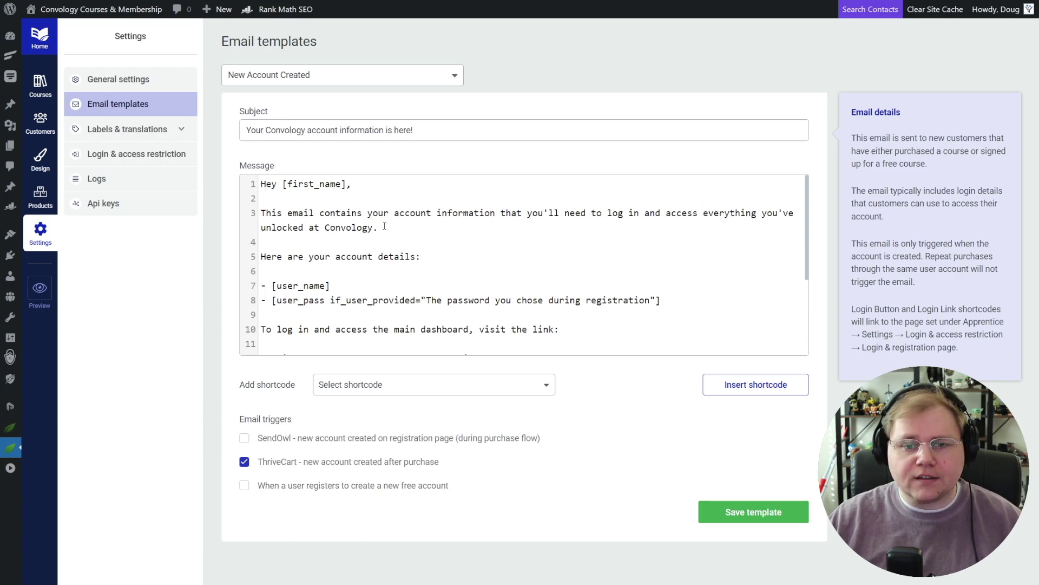
{"action": "left_click_drag", "start_coordinate": [330, 285], "coordinate": [277, 285]}
{"action": "left_click_drag", "start_coordinate": [661, 300], "coordinate": [272, 300]}
{"action": "left_click", "coordinate": [271, 282]}
{"action": "scroll", "coordinate": [272, 282], "scroll_direction": "down", "scroll_amount": 1}
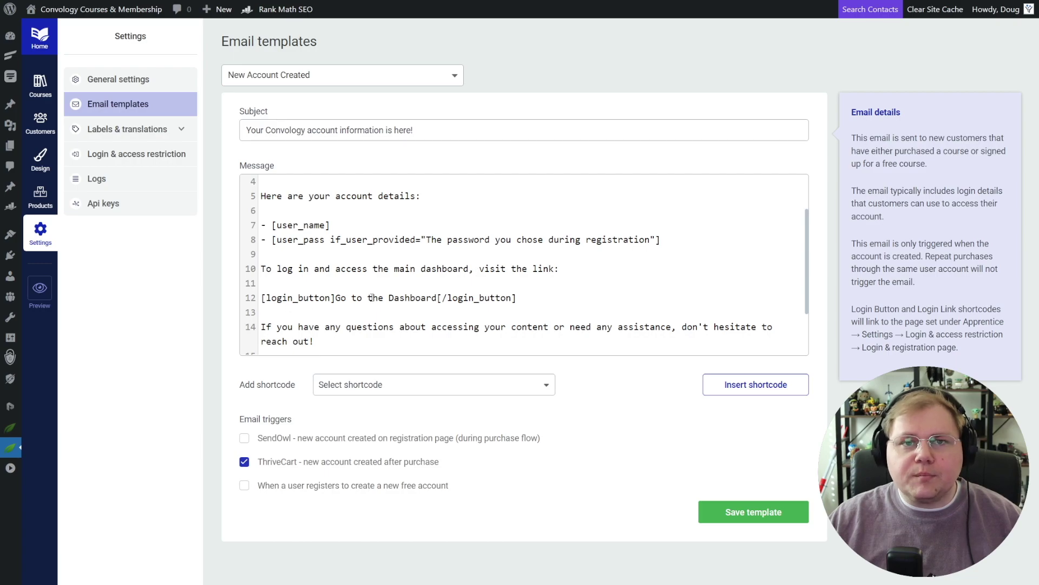
{"action": "scroll", "coordinate": [444, 298], "scroll_direction": "down", "scroll_amount": 1}
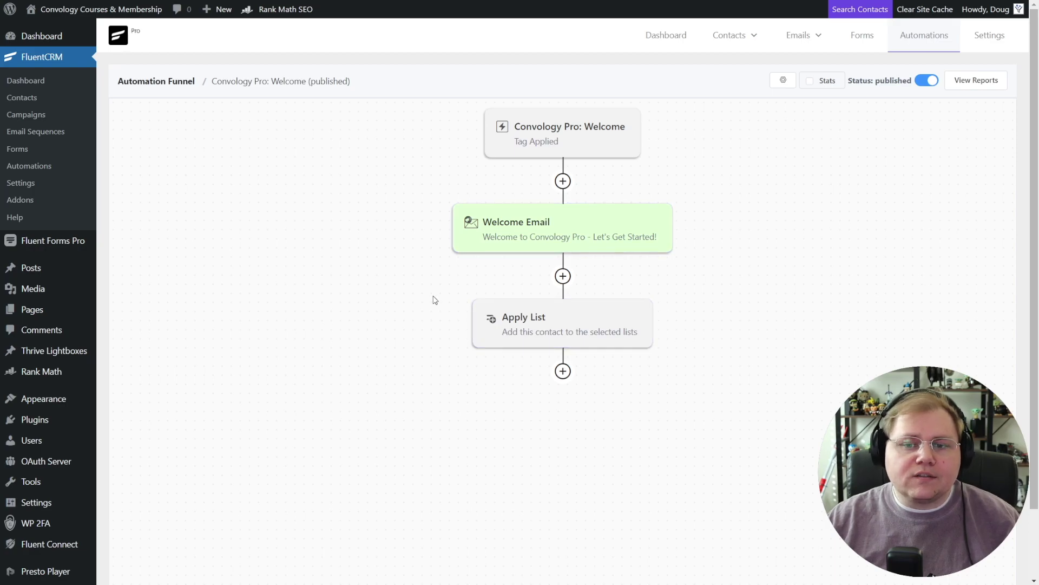
Review the tag trigger and Welcome Email content of the Convology Pro: Welcome automation in FluentCRM.
{"action": "left_click", "coordinate": [518, 143]}
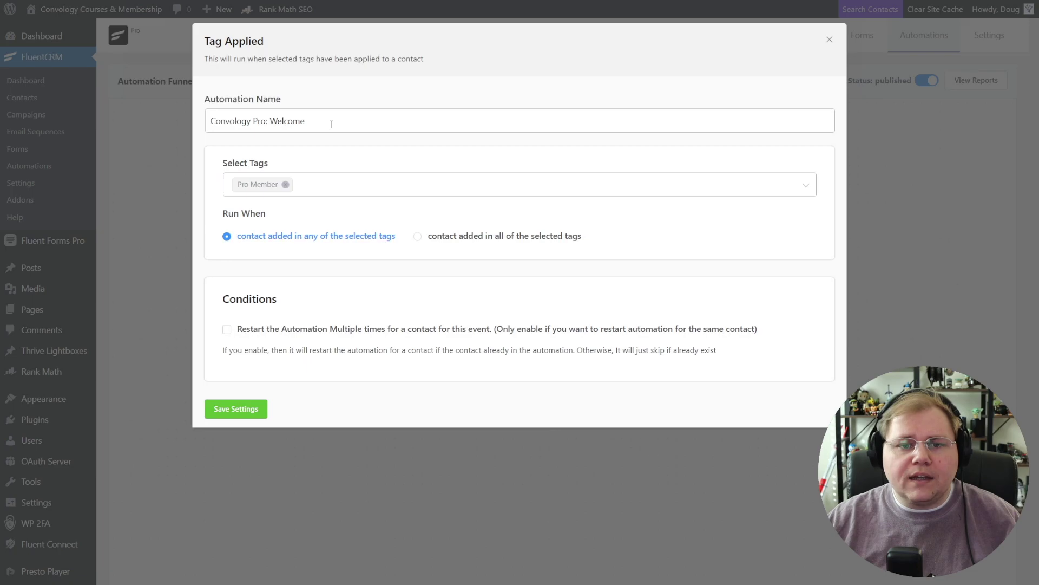
{"action": "left_click", "coordinate": [829, 40]}
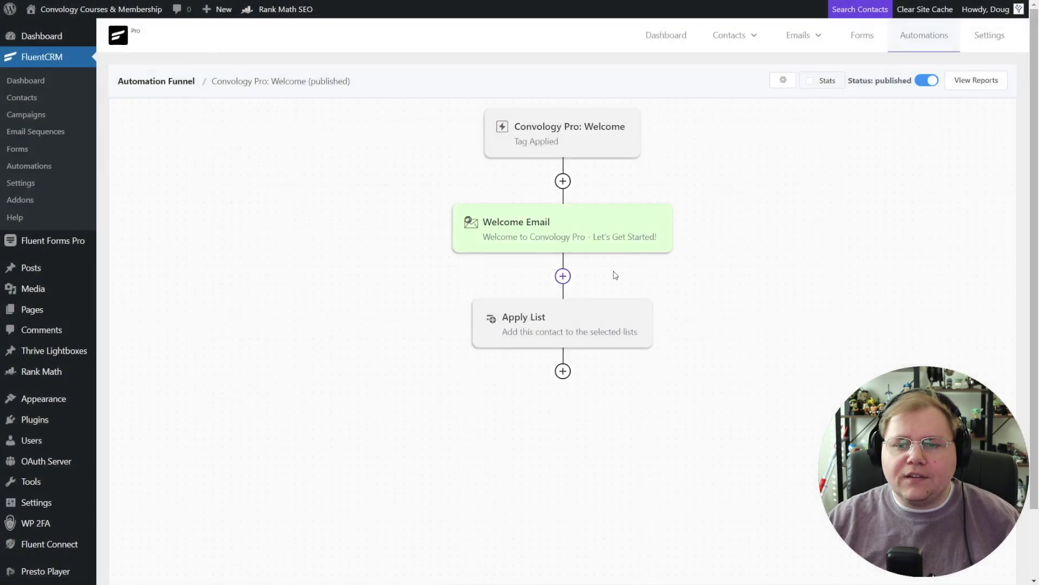
{"action": "left_click", "coordinate": [510, 223]}
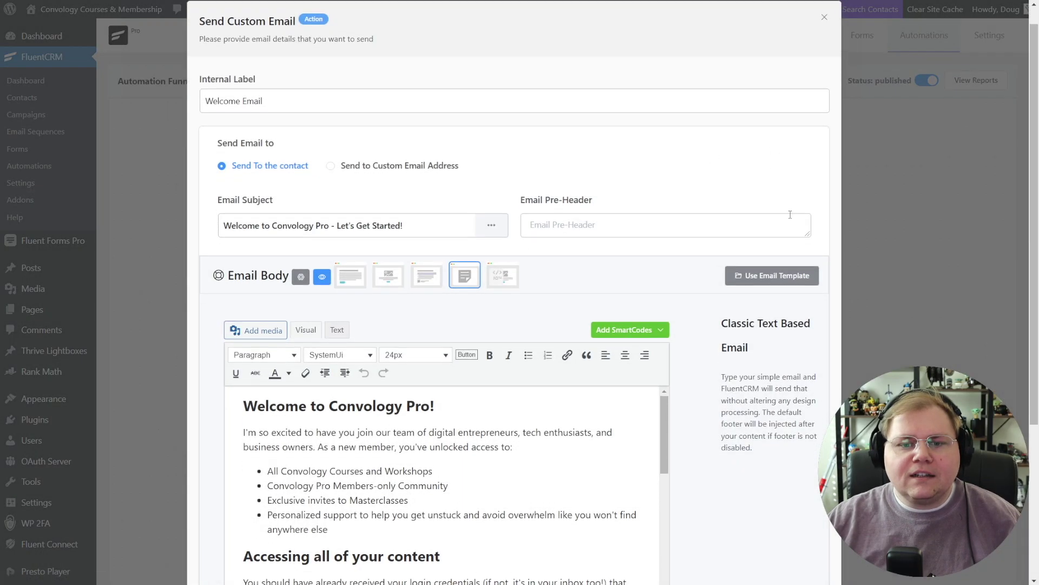
{"action": "scroll", "coordinate": [704, 258], "scroll_direction": "down", "scroll_amount": 3}
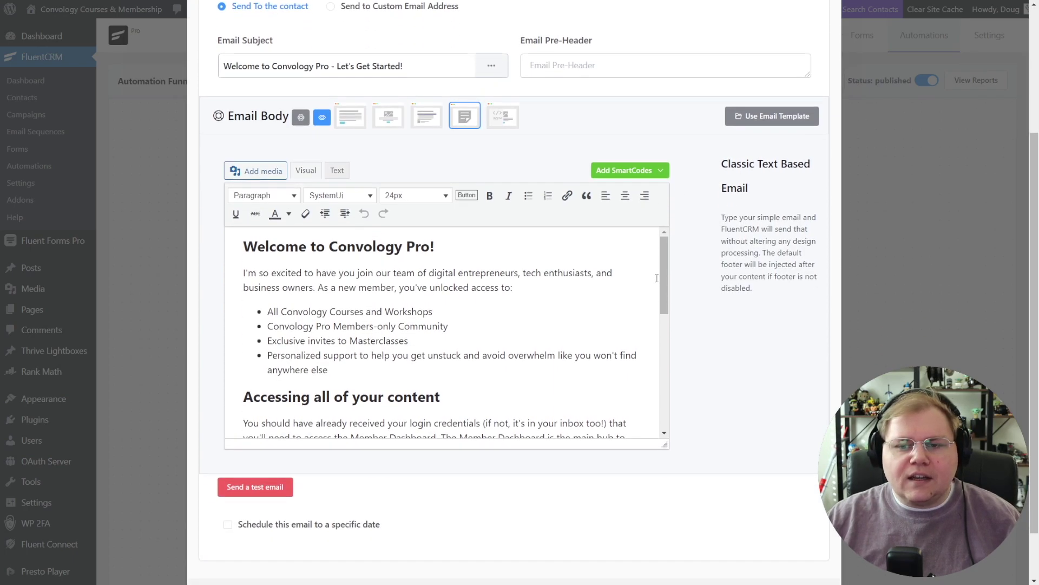
{"action": "mouse_move", "coordinate": [663, 255]}
{"action": "left_mouse_down"}
{"action": "mouse_move", "coordinate": [665, 315]}
{"action": "mouse_move", "coordinate": [673, 268]}
{"action": "left_mouse_up"}
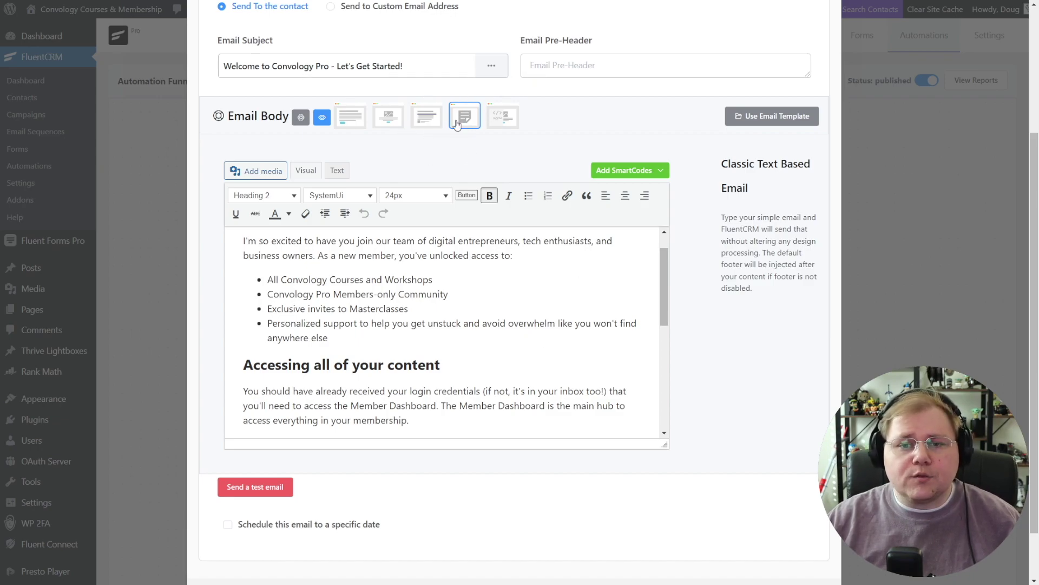
{"action": "scroll", "coordinate": [444, 249], "scroll_direction": "up", "scroll_amount": 1}
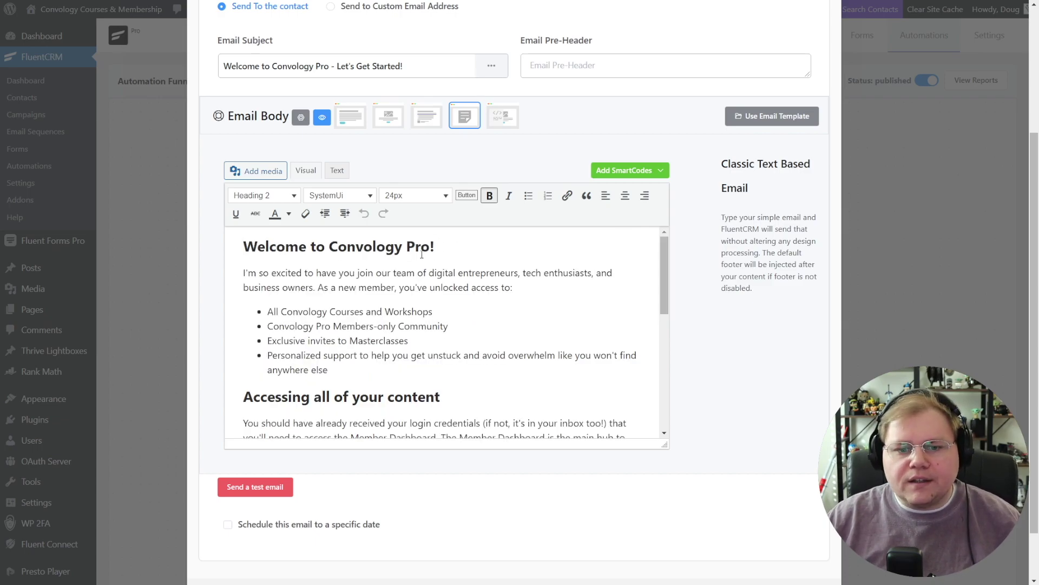
{"action": "scroll", "coordinate": [470, 337], "scroll_direction": "down", "scroll_amount": 1}
{"action": "scroll", "coordinate": [470, 338], "scroll_direction": "down", "scroll_amount": 3}
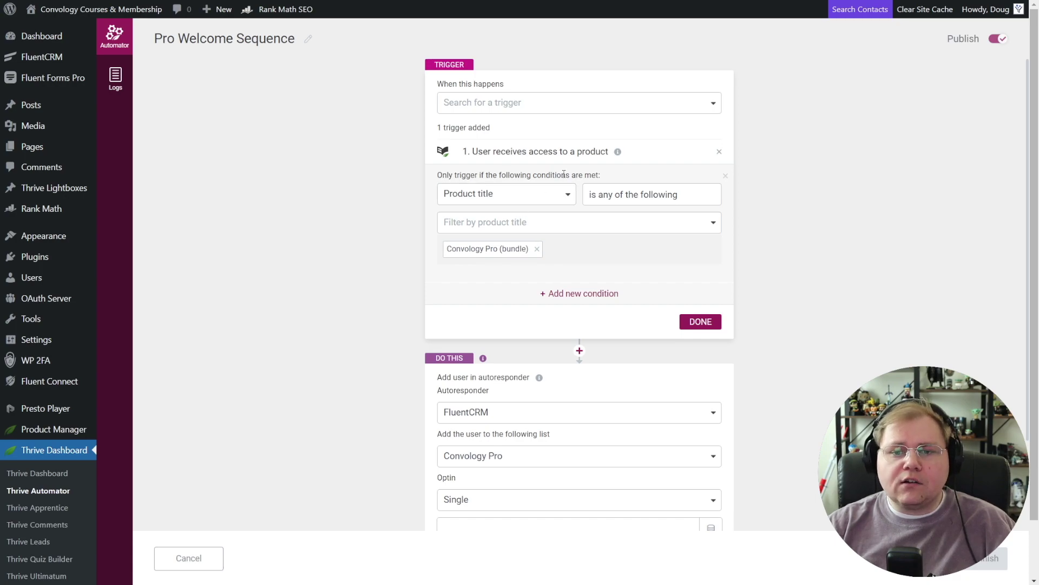
Review the trigger and actions of the Pro Welcome Sequence automation in Thrive Automator.
{"action": "scroll", "coordinate": [387, 241], "scroll_direction": "down", "scroll_amount": 2}
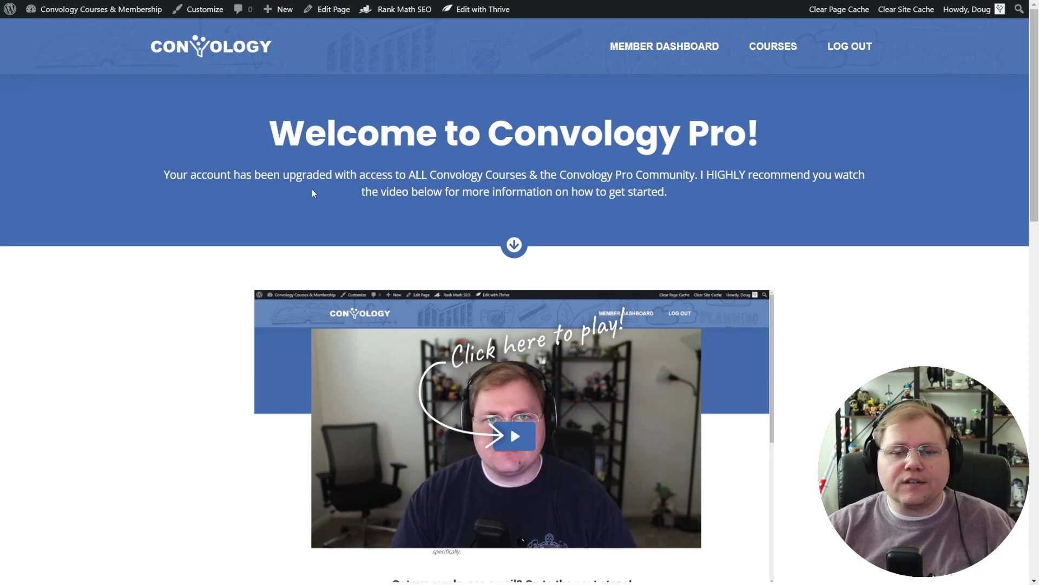
Review the Convology Pro welcome page's introduction video and its onboarding instructions for new members.
{"action": "scroll", "coordinate": [312, 190], "scroll_direction": "down", "scroll_amount": 2}
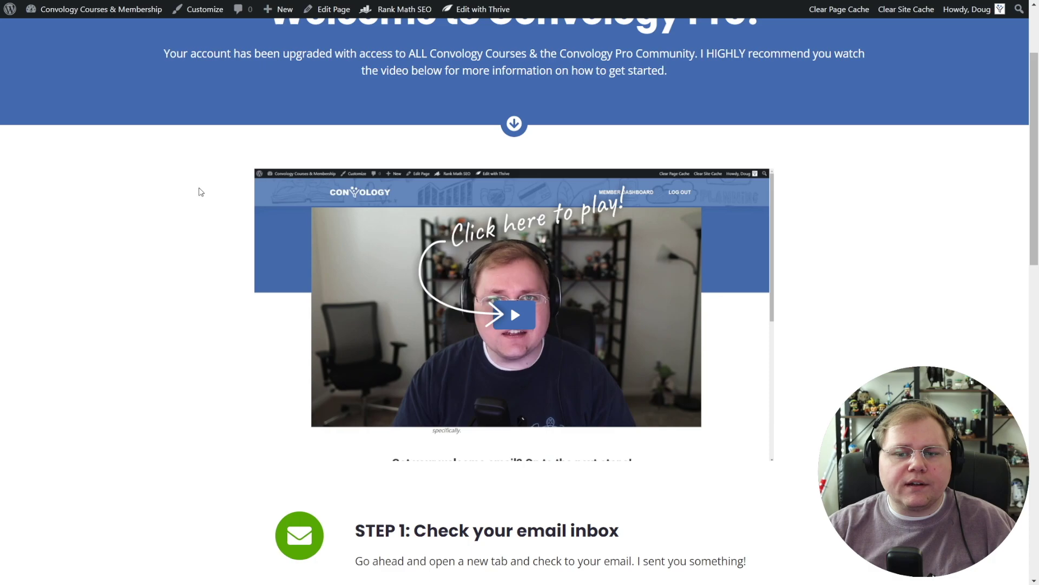
{"action": "scroll", "coordinate": [195, 197], "scroll_direction": "down", "scroll_amount": 4}
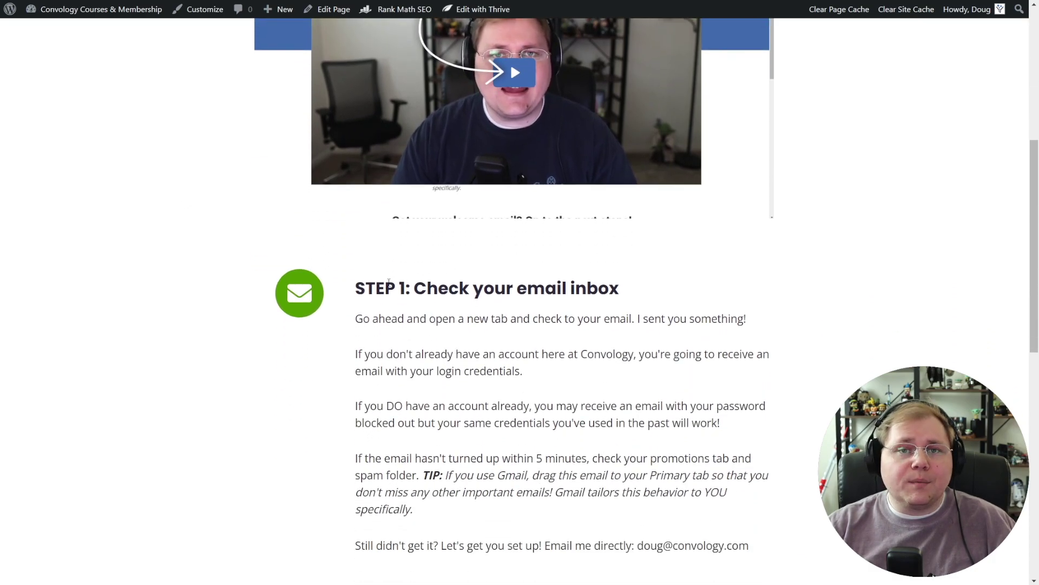
{"action": "scroll", "coordinate": [358, 222], "scroll_direction": "down", "scroll_amount": 2}
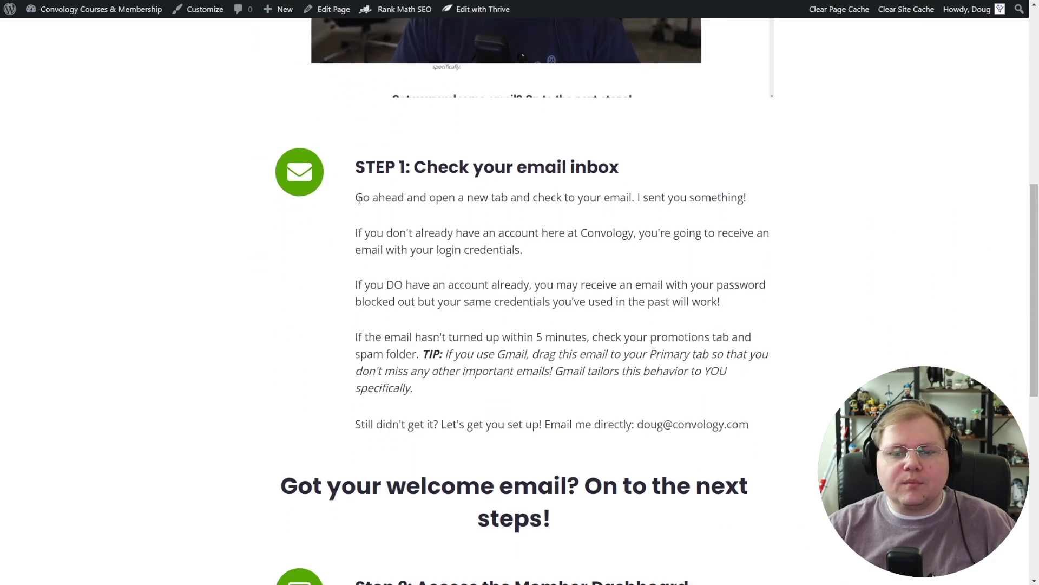
{"action": "scroll", "coordinate": [401, 220], "scroll_direction": "down", "scroll_amount": 2}
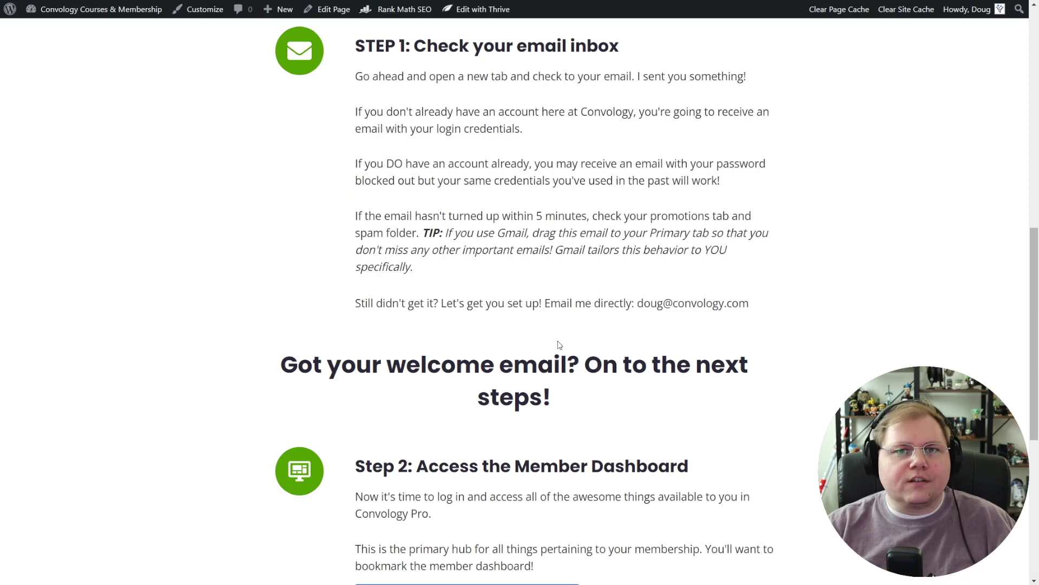
Review the welcome page's email, member dashboard and Pro Community steps, and log out from the member dashboard.
{"action": "scroll", "coordinate": [560, 345], "scroll_direction": "down", "scroll_amount": 3}
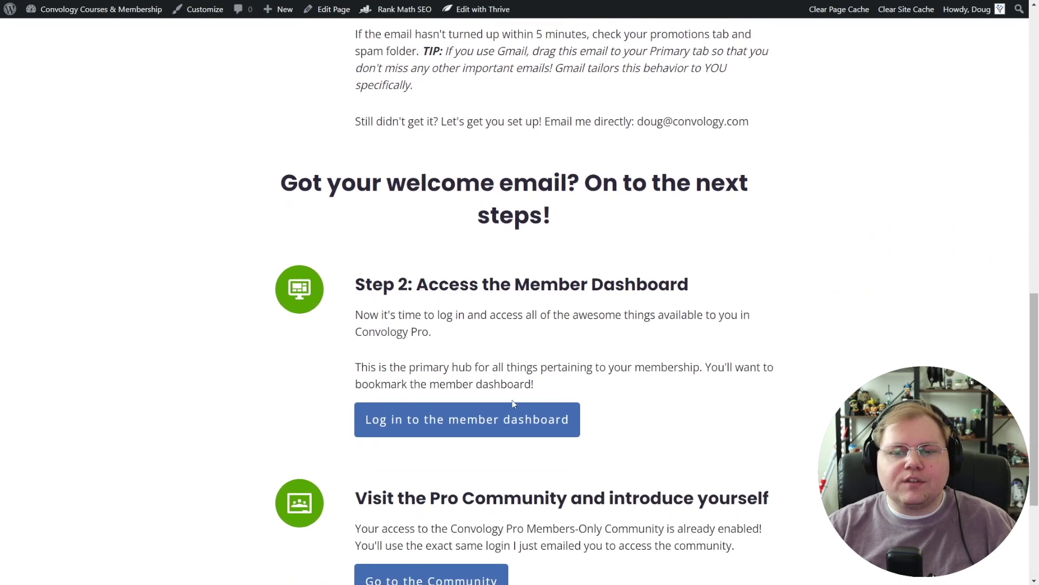
{"action": "scroll", "coordinate": [86, 313], "scroll_direction": "down", "scroll_amount": 1}
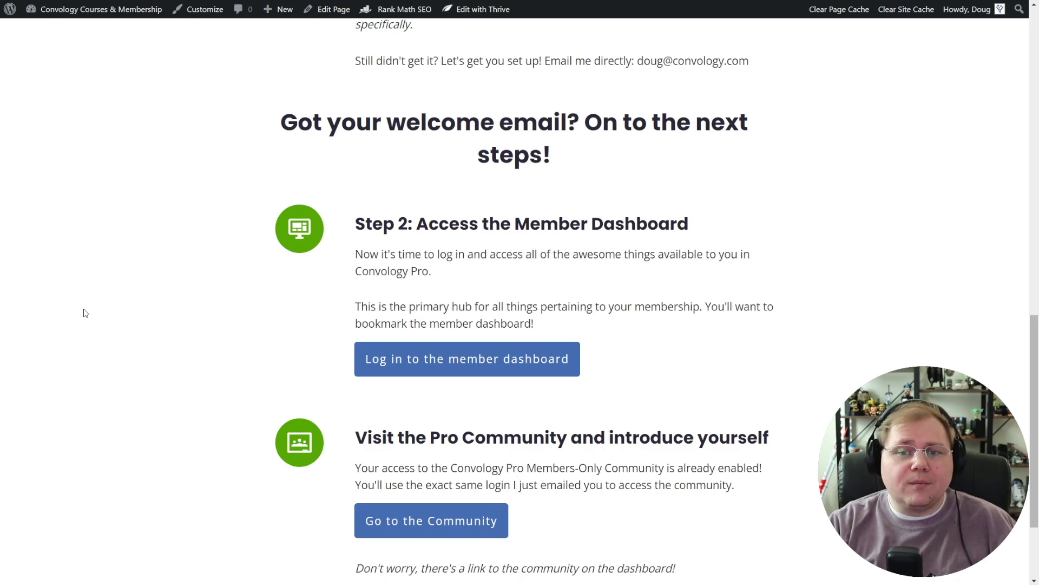
{"action": "scroll", "coordinate": [132, 266], "scroll_direction": "up", "scroll_amount": 5}
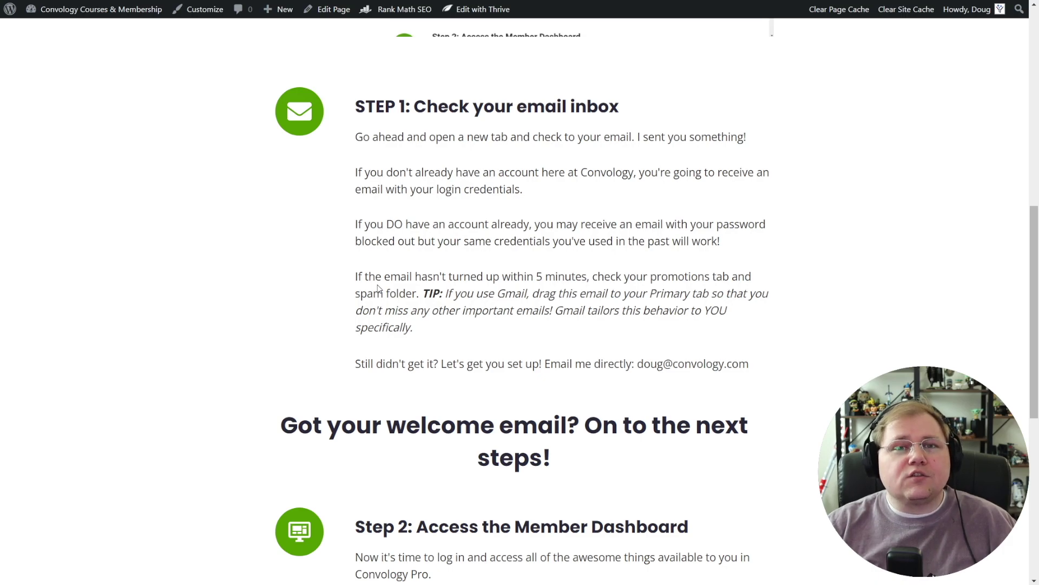
{"action": "scroll", "coordinate": [378, 288], "scroll_direction": "up", "scroll_amount": 5}
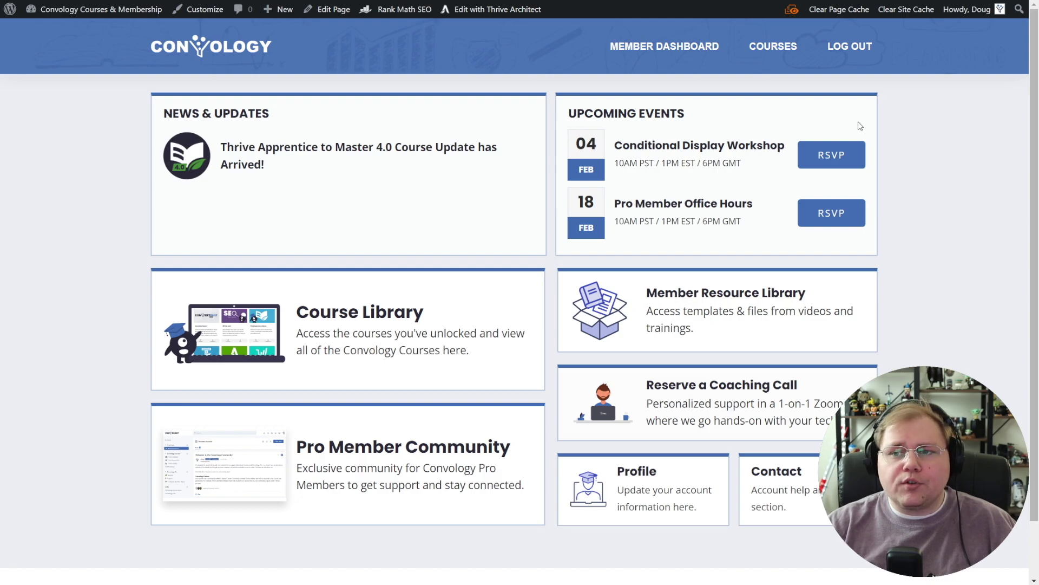
{"action": "left_click", "coordinate": [849, 49]}
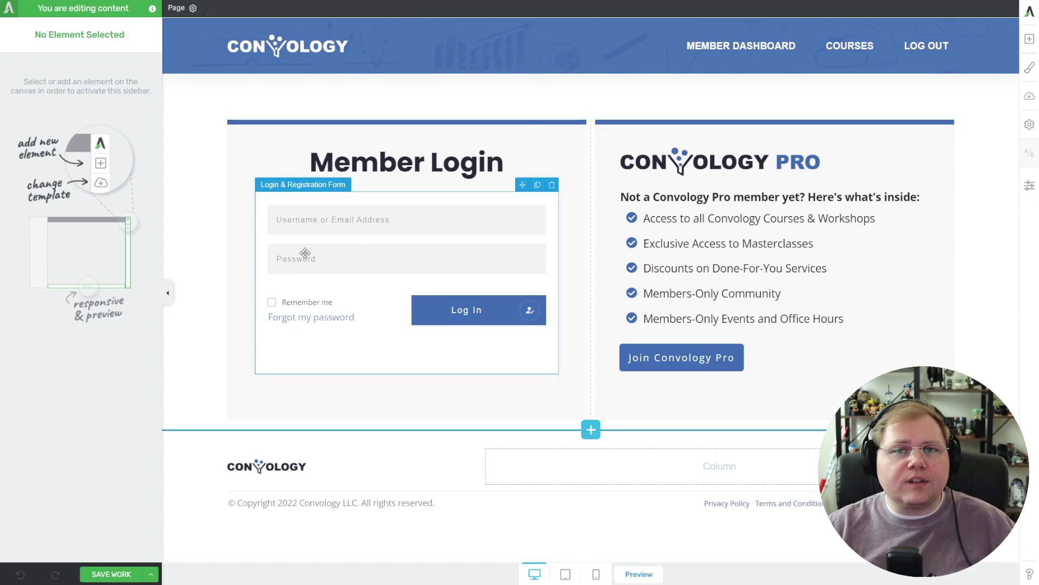
Search the page editor's elements for "login" to locate the Login & Registration Form element.
{"action": "left_click", "coordinate": [1029, 43]}
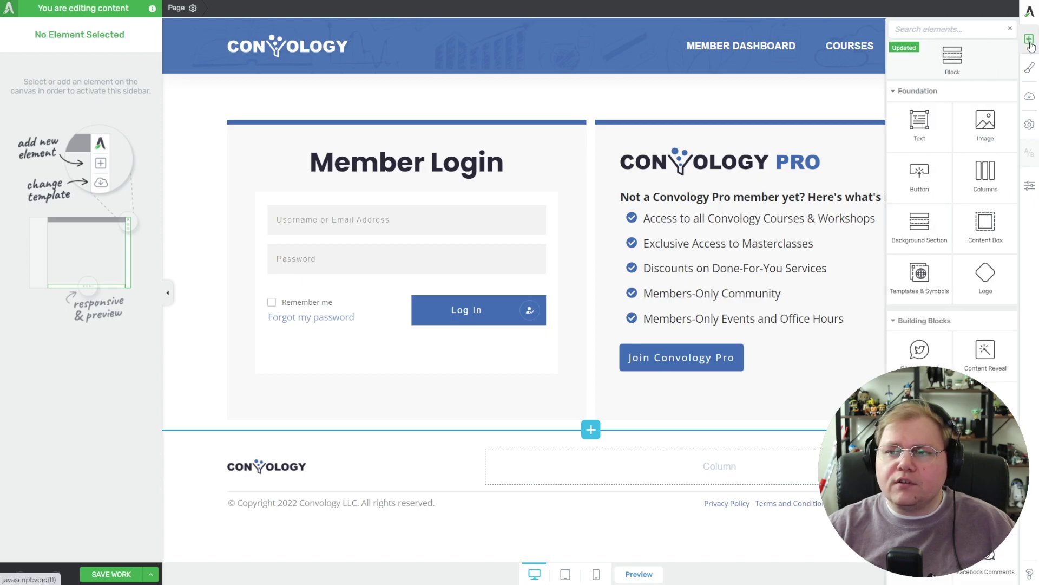
{"action": "left_click", "coordinate": [1001, 28]}
{"action": "type", "text": "login"}
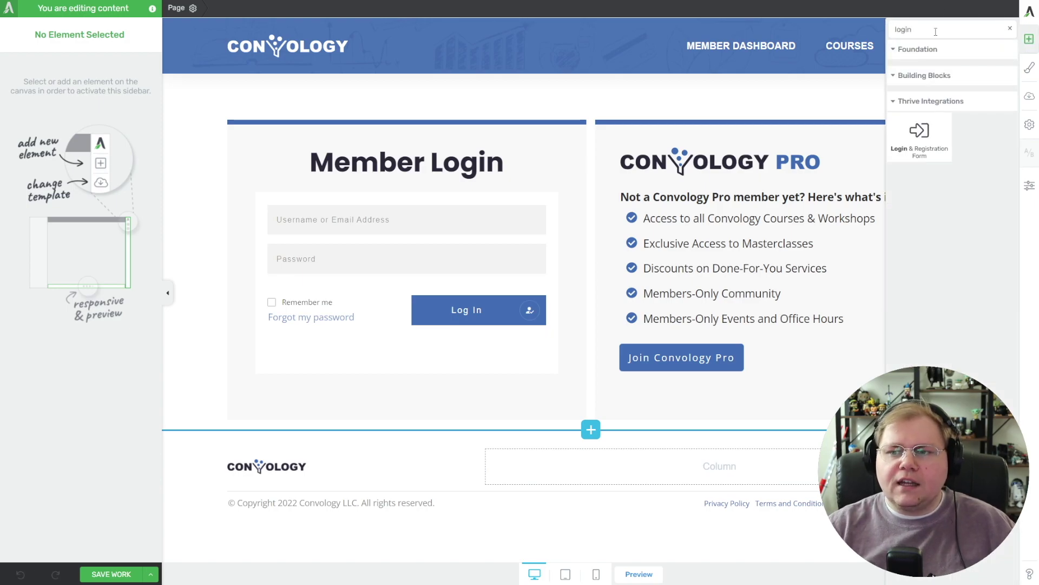
{"action": "left_click_drag", "start_coordinate": [922, 143], "coordinate": [337, 227]}
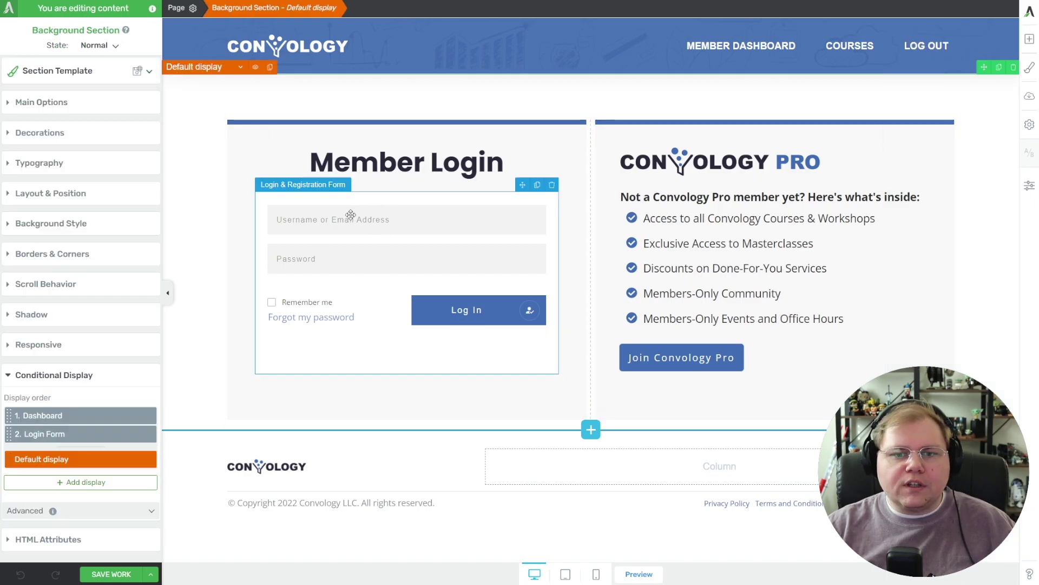
Set the Member Login form's action after successful login to Redirect to Apprentice course index.
{"action": "left_click", "coordinate": [368, 222]}
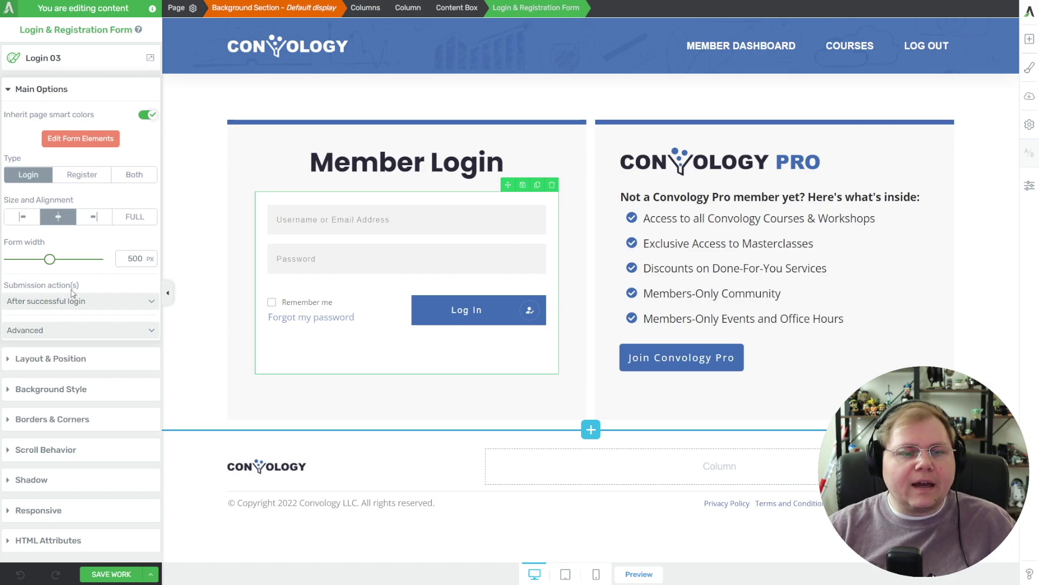
{"action": "left_click", "coordinate": [147, 304]}
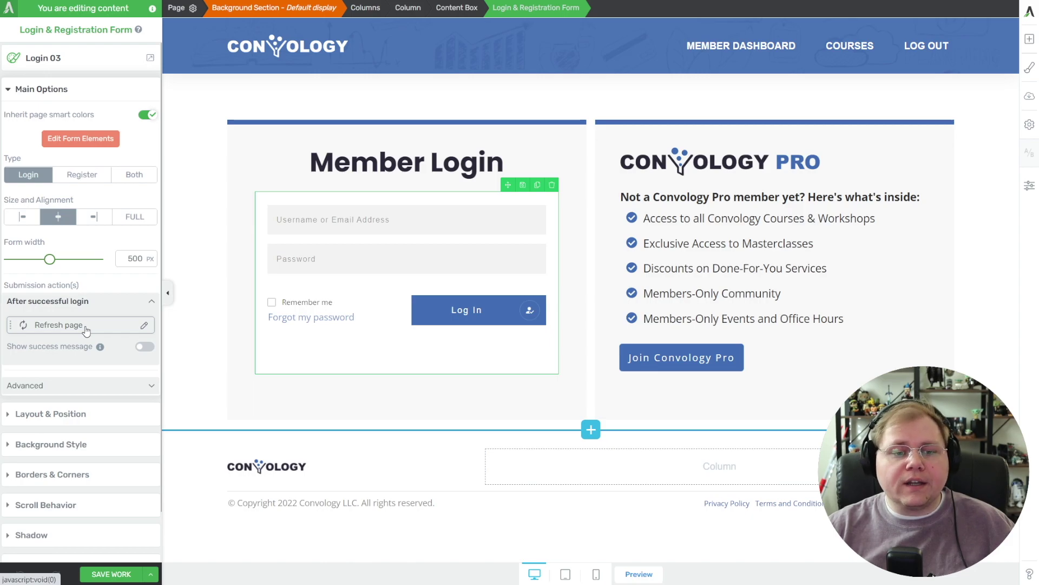
{"action": "left_click", "coordinate": [144, 325]}
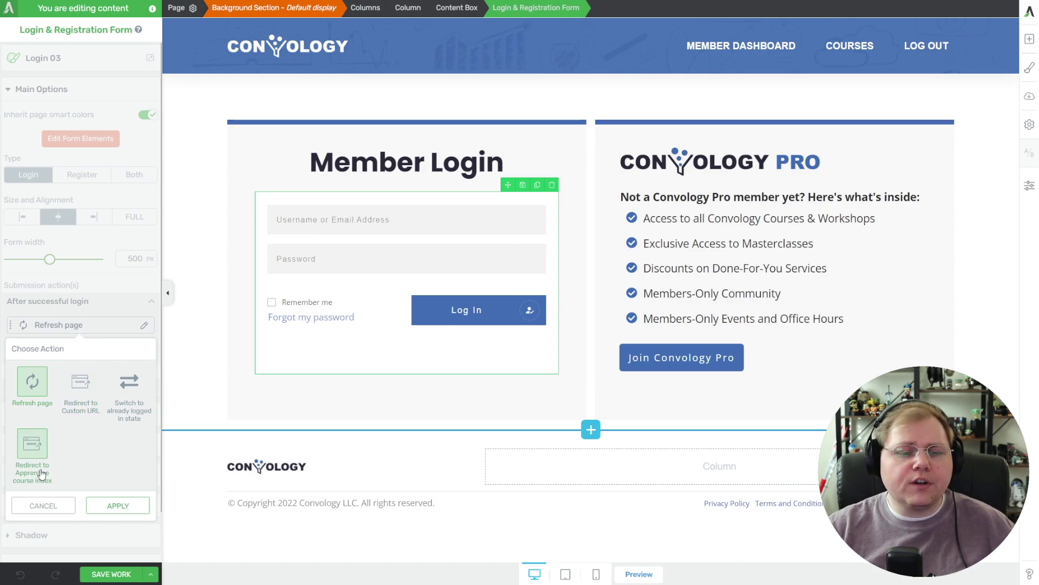
{"action": "left_click", "coordinate": [33, 450]}
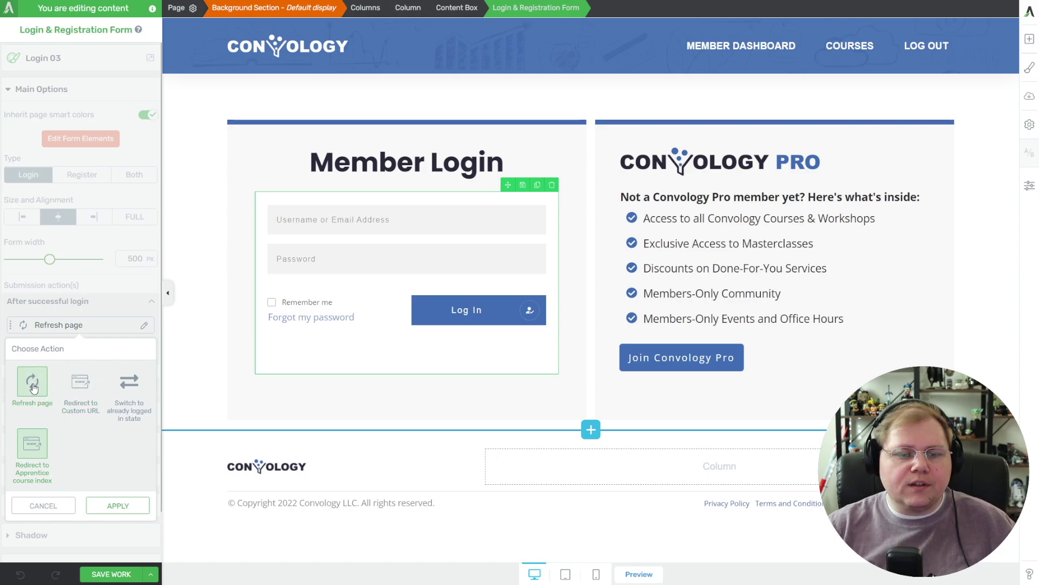
{"action": "left_click", "coordinate": [118, 507]}
Open the login and access restriction settings in Thrive Apprentice.
{"action": "left_click", "coordinate": [199, 230]}
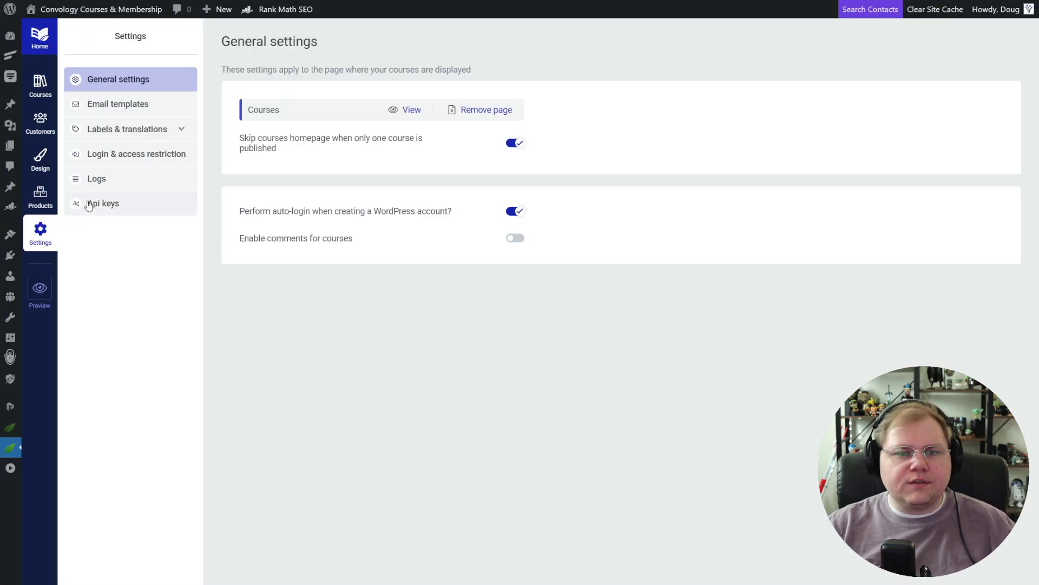
{"action": "left_click", "coordinate": [156, 158]}
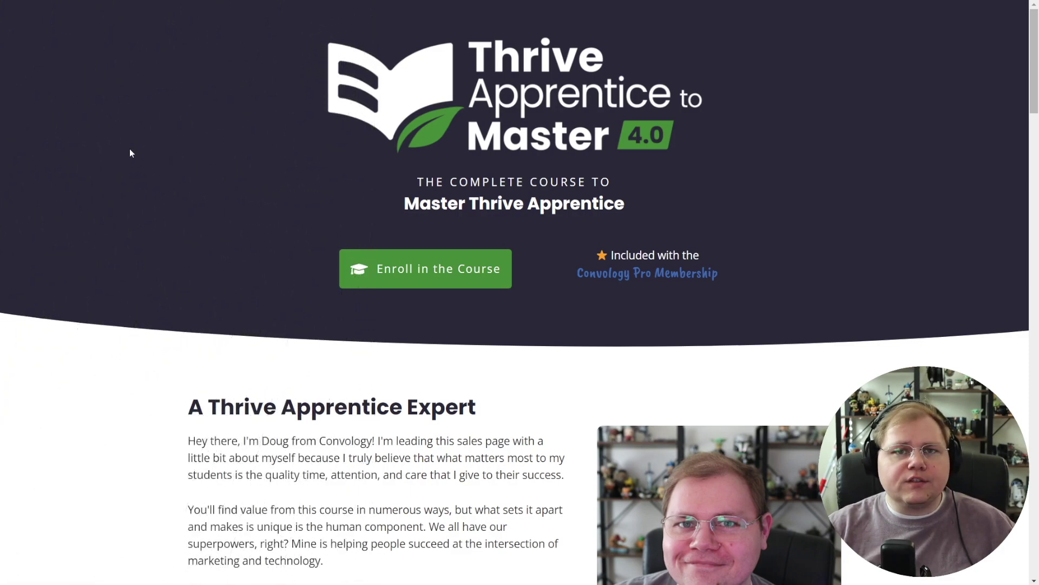
Review the introduction and course curriculum on the Thrive Apprentice to Master 4.0 sales page.
{"action": "scroll", "coordinate": [204, 197], "scroll_direction": "down", "scroll_amount": 2}
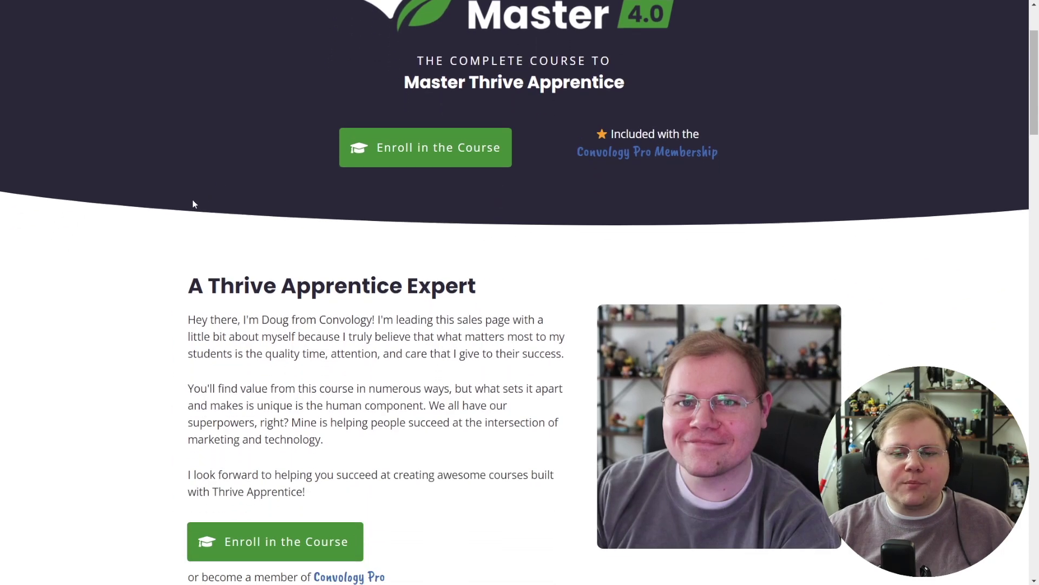
{"action": "scroll", "coordinate": [192, 201], "scroll_direction": "down", "scroll_amount": 5}
{"action": "scroll", "coordinate": [188, 212], "scroll_direction": "down", "scroll_amount": 5}
{"action": "scroll", "coordinate": [171, 206], "scroll_direction": "down", "scroll_amount": 1}
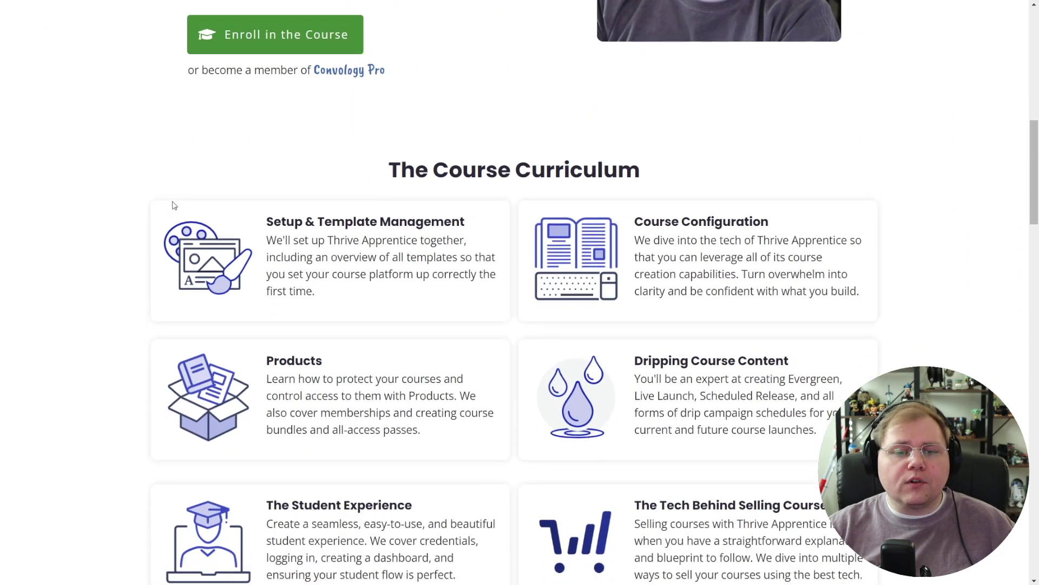
{"action": "scroll", "coordinate": [167, 226], "scroll_direction": "up", "scroll_amount": 15}
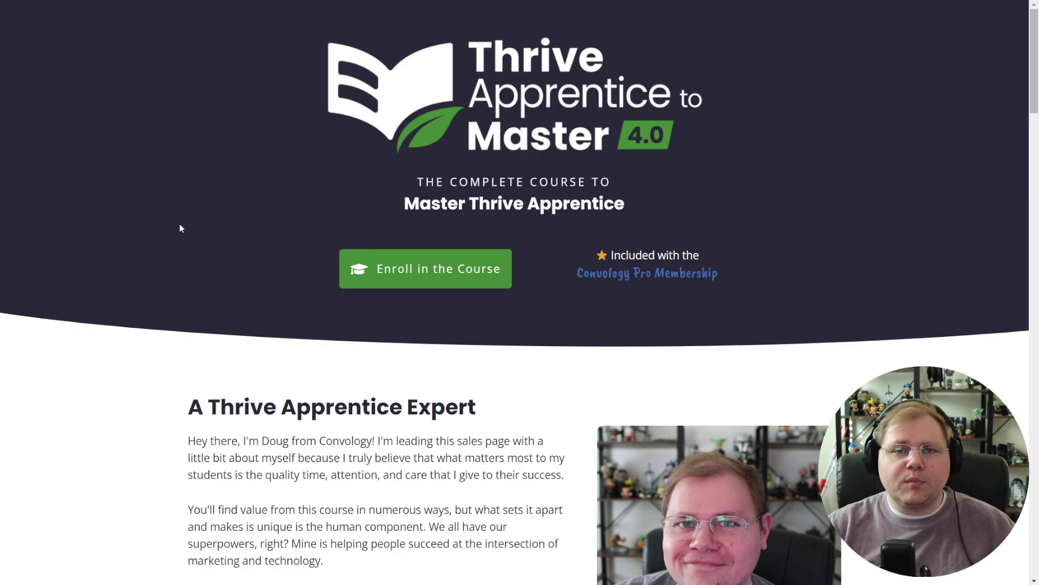
Review the sales page's enrollment benefits, target audience, price and frequently asked questions, and open the course enrollment checkout.
{"action": "scroll", "coordinate": [154, 209], "scroll_direction": "down", "scroll_amount": 12}
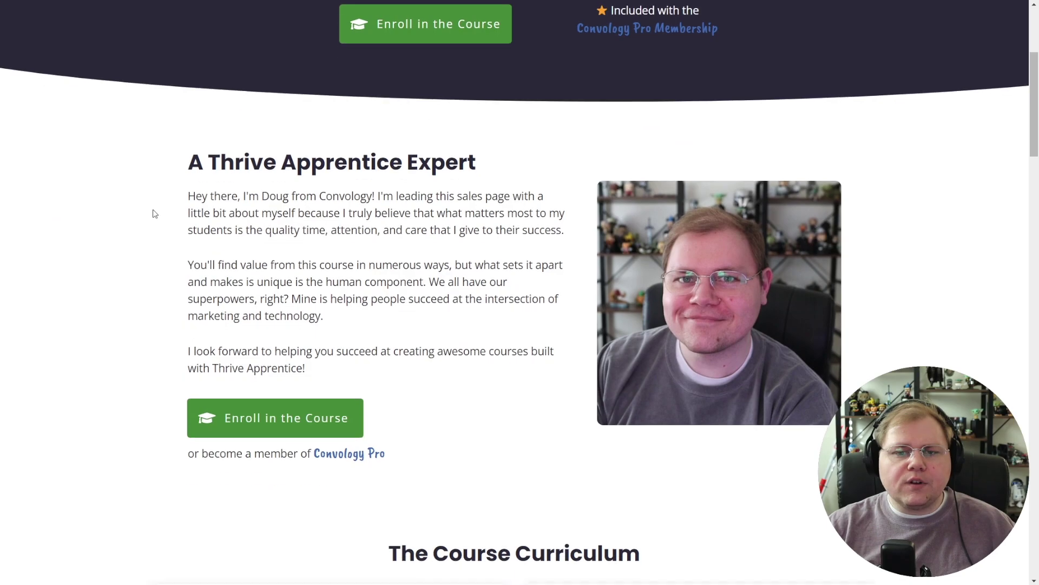
{"action": "scroll", "coordinate": [659, 229], "scroll_direction": "down", "scroll_amount": 15}
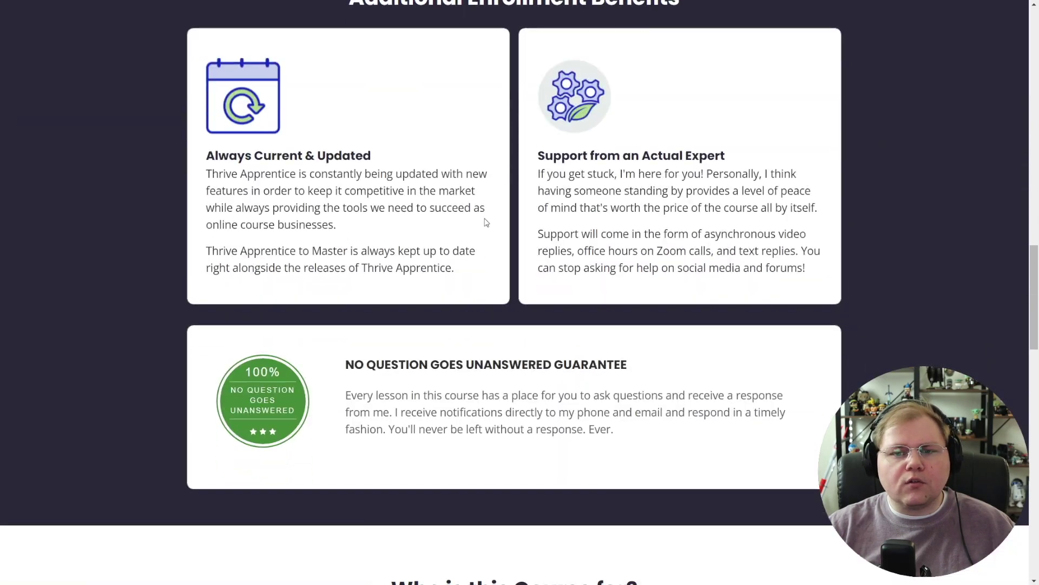
{"action": "scroll", "coordinate": [372, 199], "scroll_direction": "down", "scroll_amount": 10}
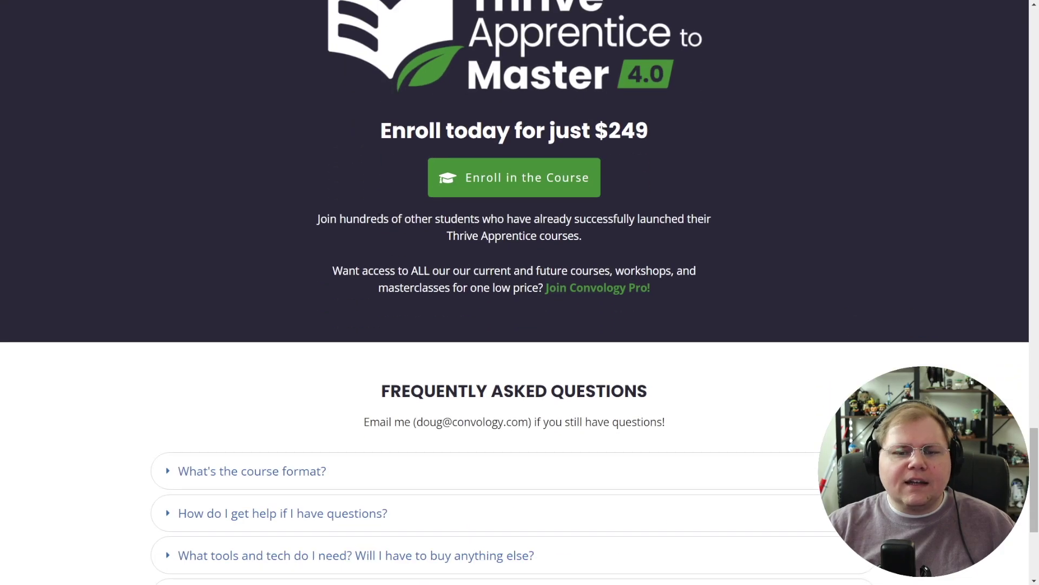
{"action": "scroll", "coordinate": [362, 234], "scroll_direction": "down", "scroll_amount": 5}
{"action": "scroll", "coordinate": [350, 251], "scroll_direction": "up", "scroll_amount": 3}
{"action": "scroll", "coordinate": [349, 250], "scroll_direction": "up", "scroll_amount": 4}
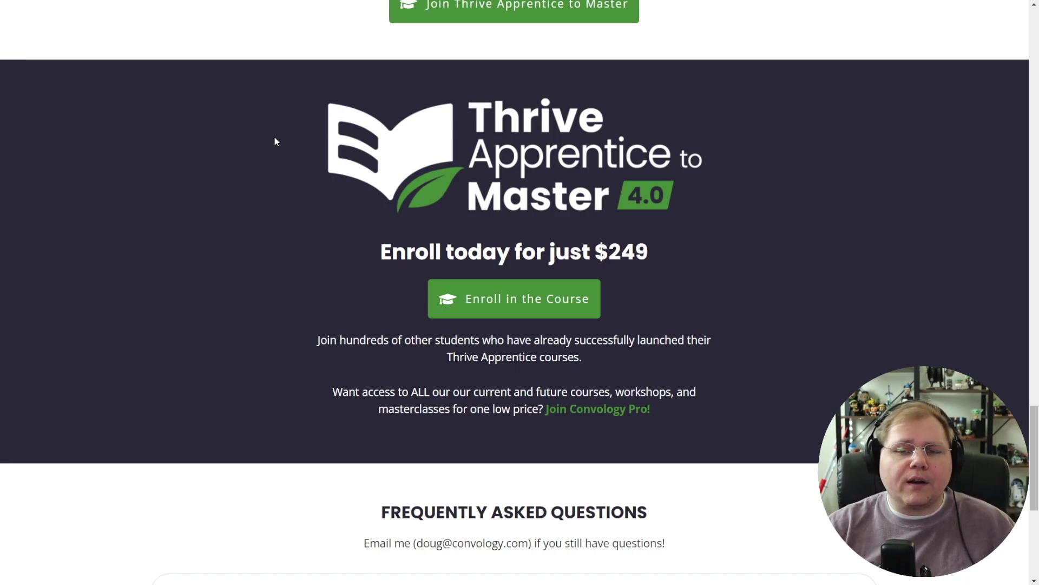
{"action": "scroll", "coordinate": [255, 170], "scroll_direction": "up", "scroll_amount": 15}
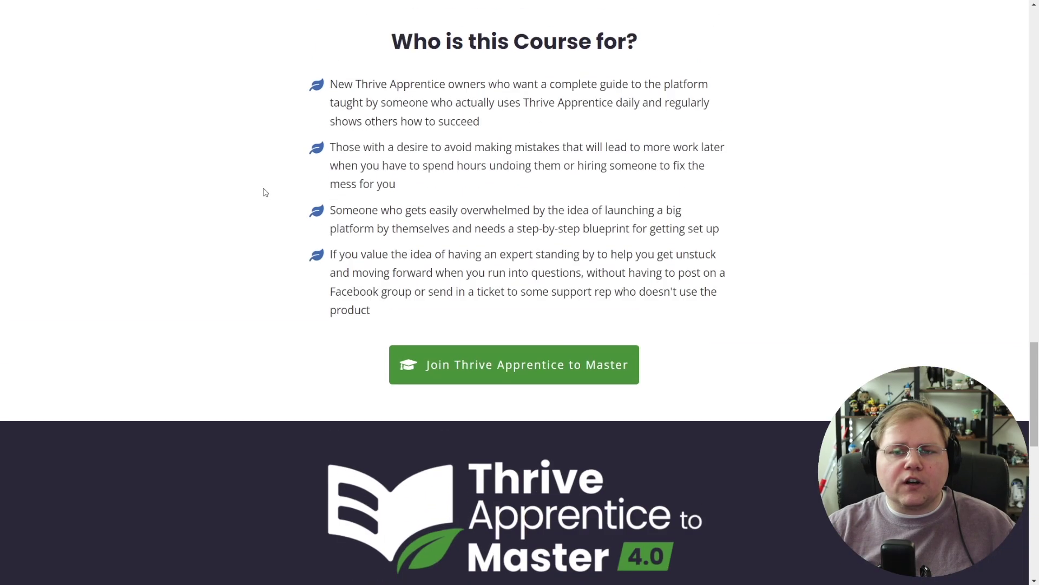
{"action": "scroll", "coordinate": [264, 200], "scroll_direction": "up", "scroll_amount": 8}
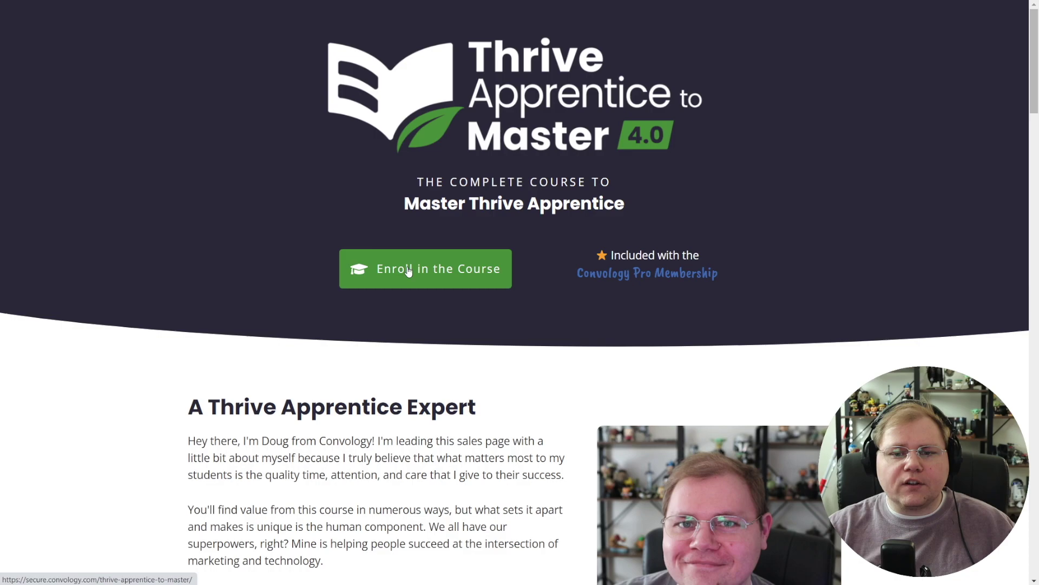
{"action": "left_click", "coordinate": [430, 277]}
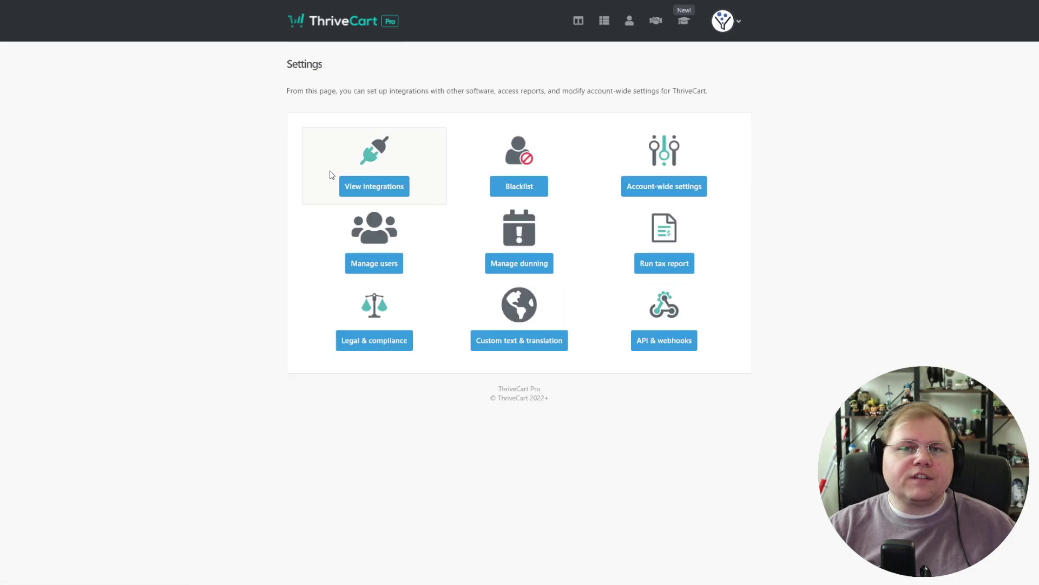
Open the Thrive Apprentice integration settings from ThriveCart's integrations list.
{"action": "left_click", "coordinate": [383, 188]}
{"action": "scroll", "coordinate": [516, 265], "scroll_direction": "down", "scroll_amount": 8}
{"action": "scroll", "coordinate": [516, 257], "scroll_direction": "down", "scroll_amount": 3}
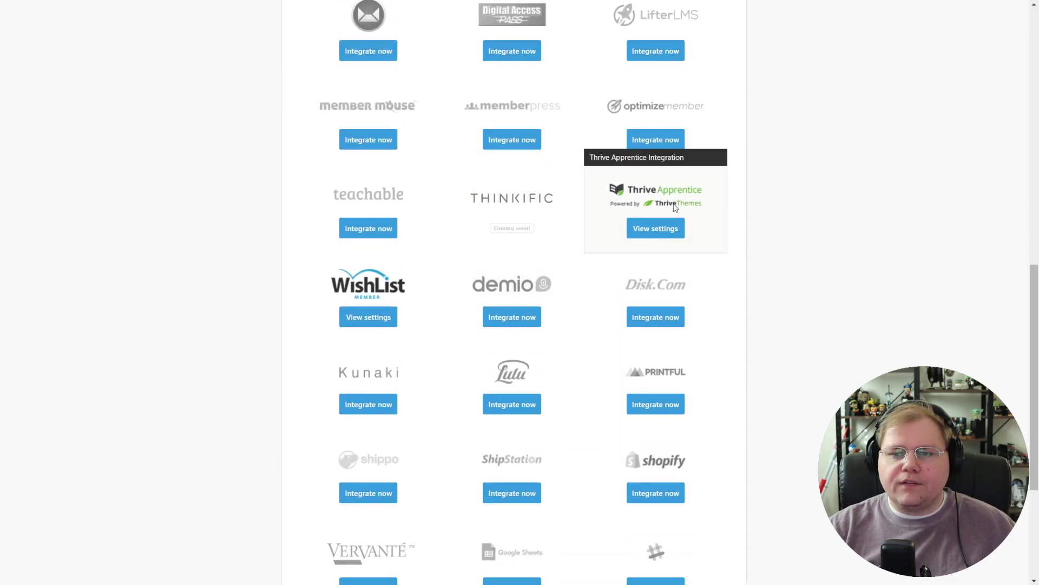
{"action": "left_click", "coordinate": [666, 233]}
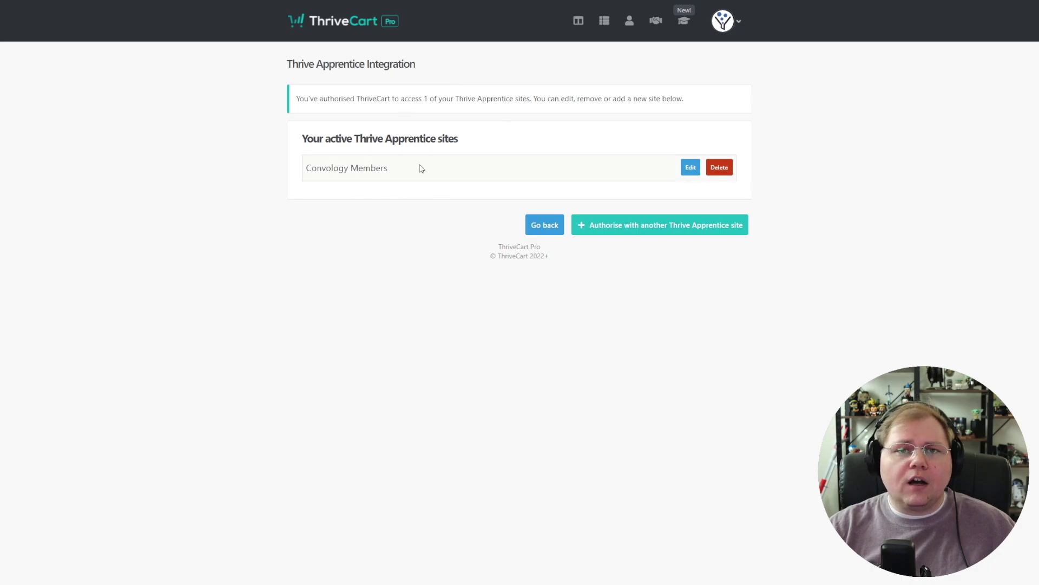
Examine the site name, URL and API key fields for authorising another Thrive Apprentice site, and the new API key form in Thrive Apprentice.
{"action": "left_click", "coordinate": [666, 226]}
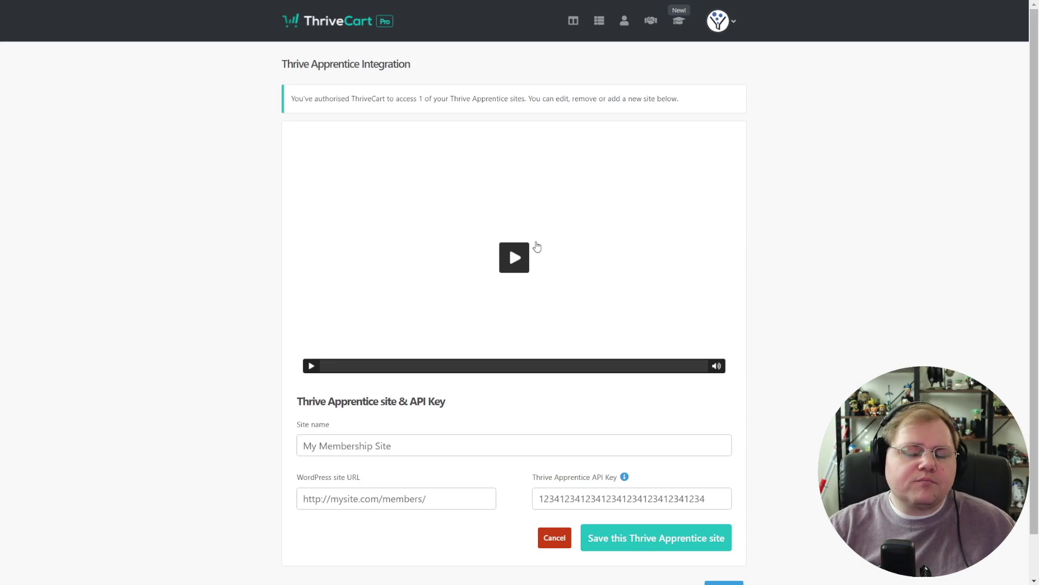
{"action": "left_click", "coordinate": [399, 443]}
{"action": "left_click", "coordinate": [389, 500]}
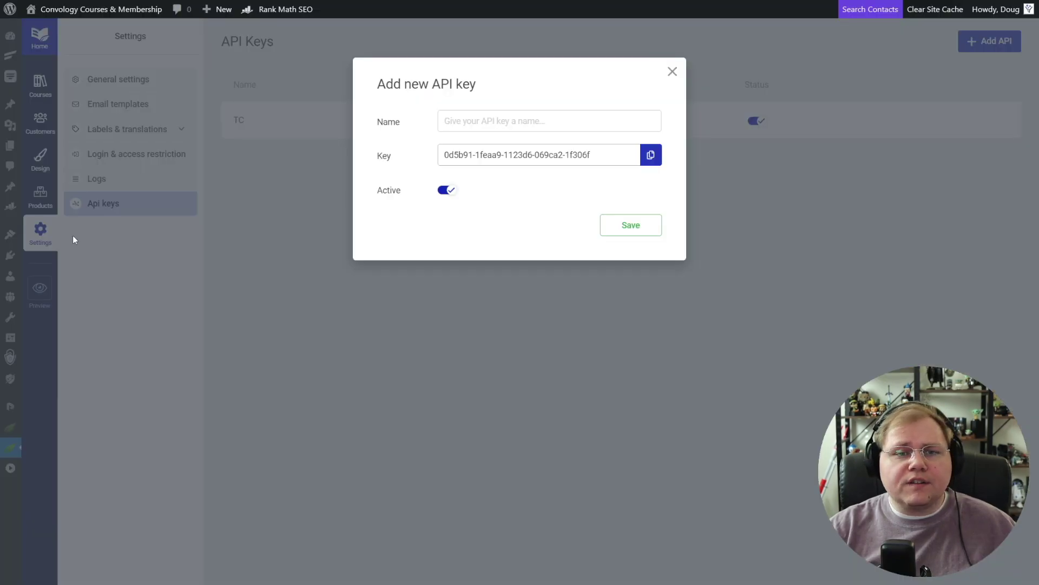
{"action": "left_click", "coordinate": [489, 122]}
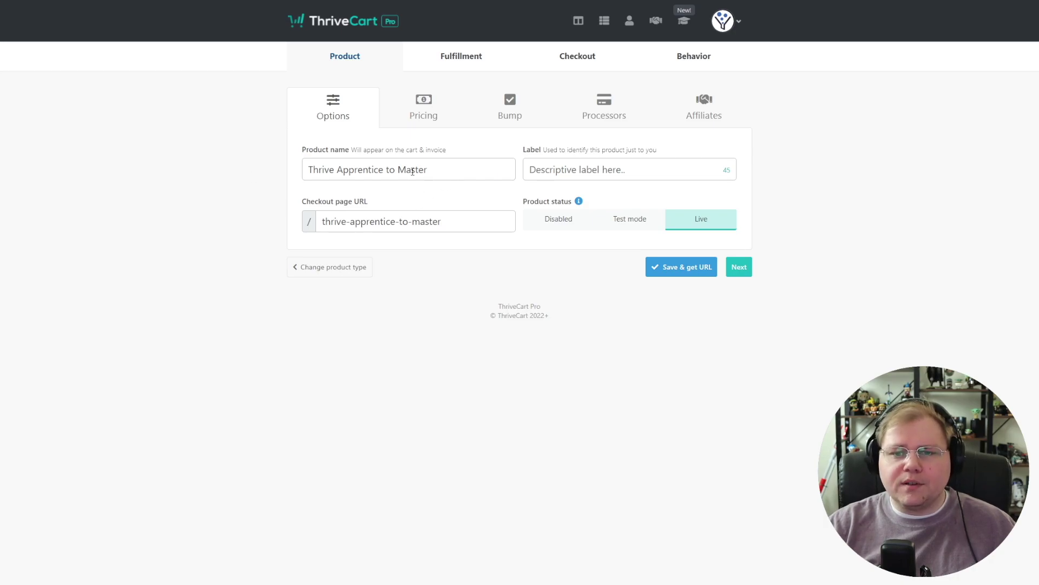
Review the Thrive Apprentice to Master product's Test mode and Live statuses, pricing options and bump offer setting in ThriveCart.
{"action": "left_click", "coordinate": [633, 224]}
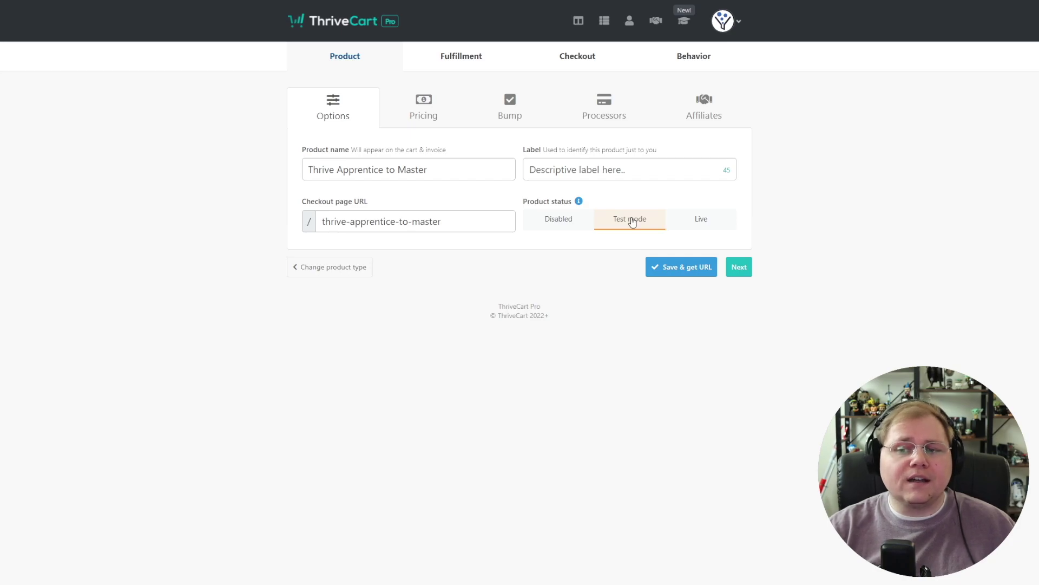
{"action": "left_click", "coordinate": [704, 218]}
{"action": "left_click", "coordinate": [430, 111]}
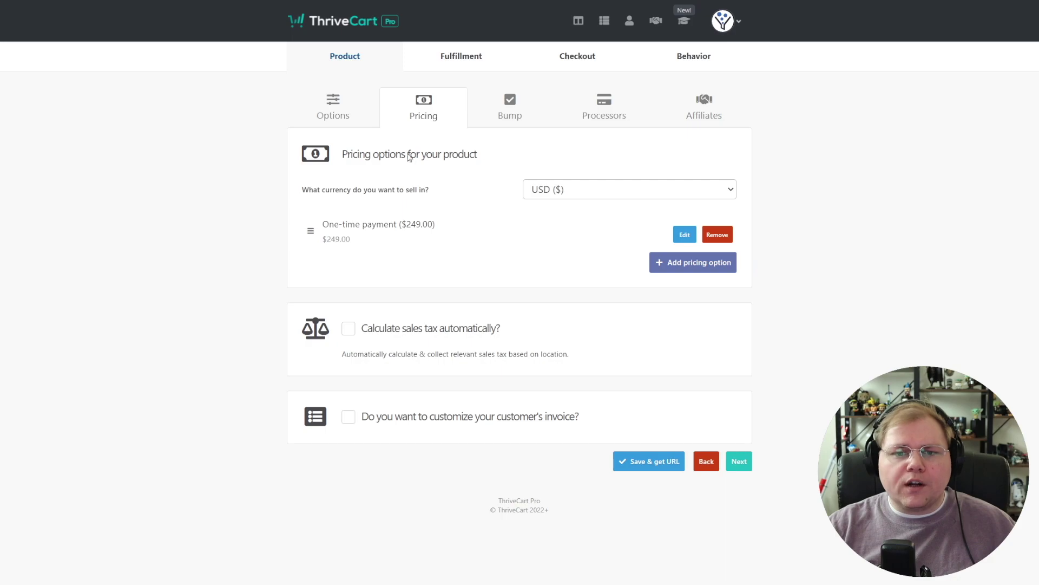
{"action": "left_click", "coordinate": [500, 118]}
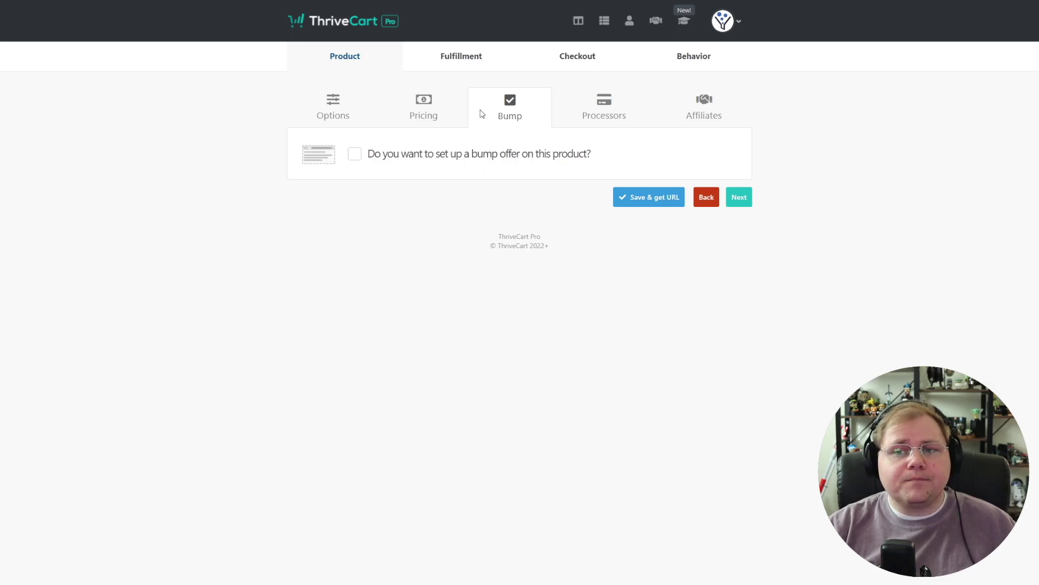
Review the product's fulfillment settings and the available options for what should happen after purchase.
{"action": "left_click", "coordinate": [483, 62]}
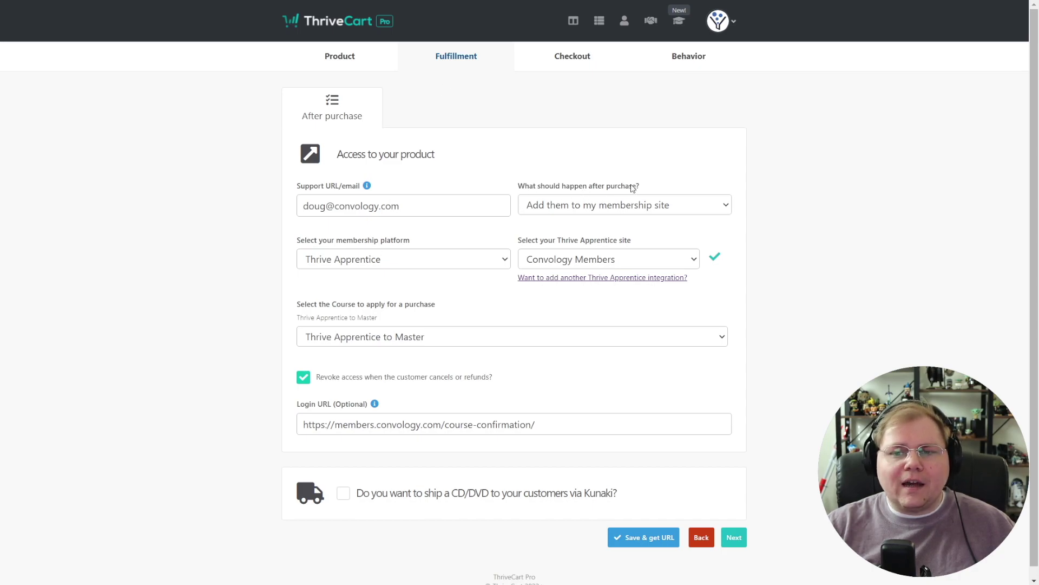
{"action": "left_click", "coordinate": [681, 211]}
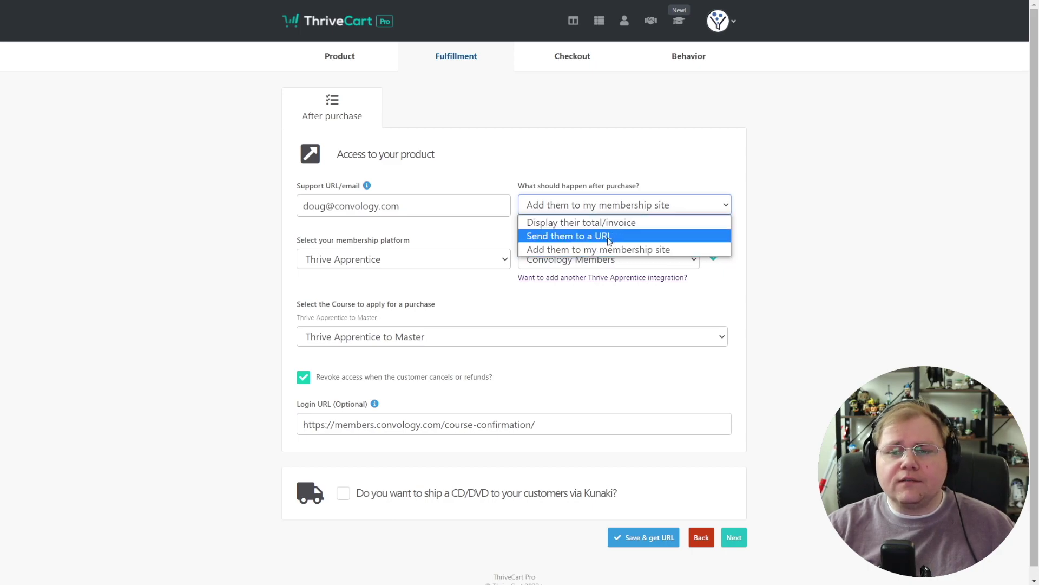
{"action": "left_click", "coordinate": [702, 209]}
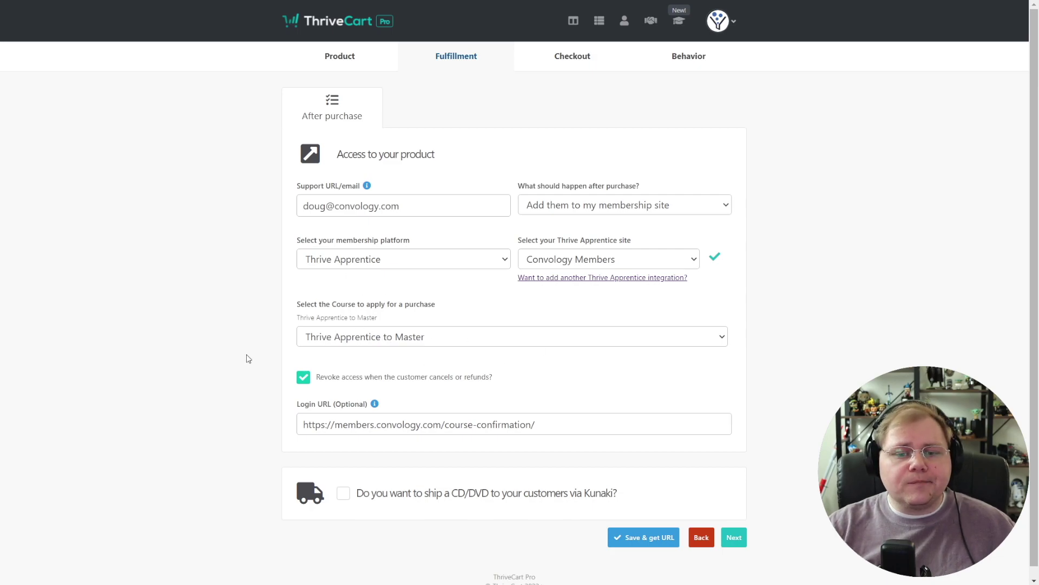
Review the fulfillment settings' login URL and open the product's checkout design in the cart editor.
{"action": "scroll", "coordinate": [287, 366], "scroll_direction": "down", "scroll_amount": 1}
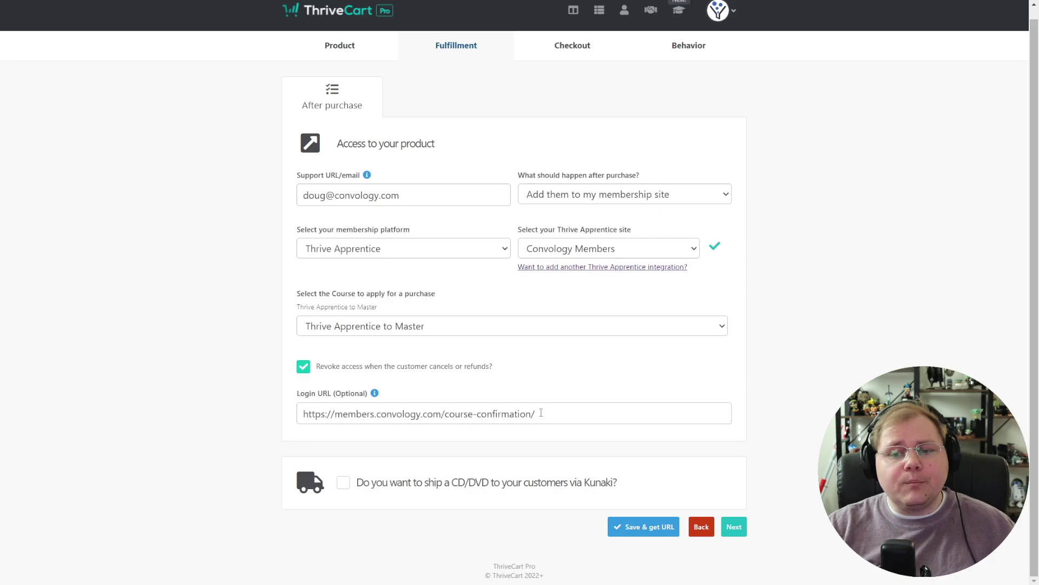
{"action": "left_click", "coordinate": [575, 47]}
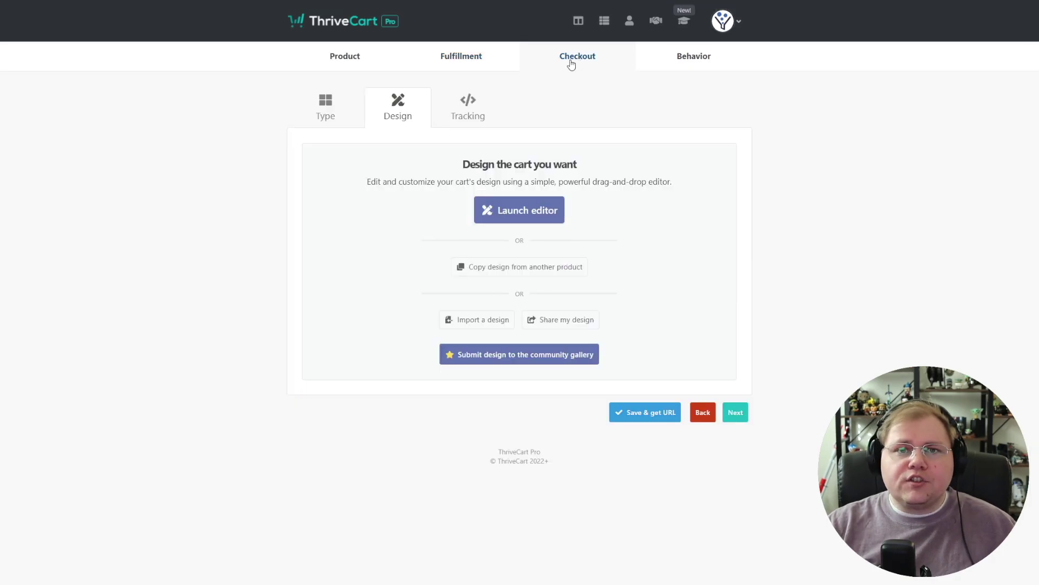
{"action": "left_click", "coordinate": [517, 210]}
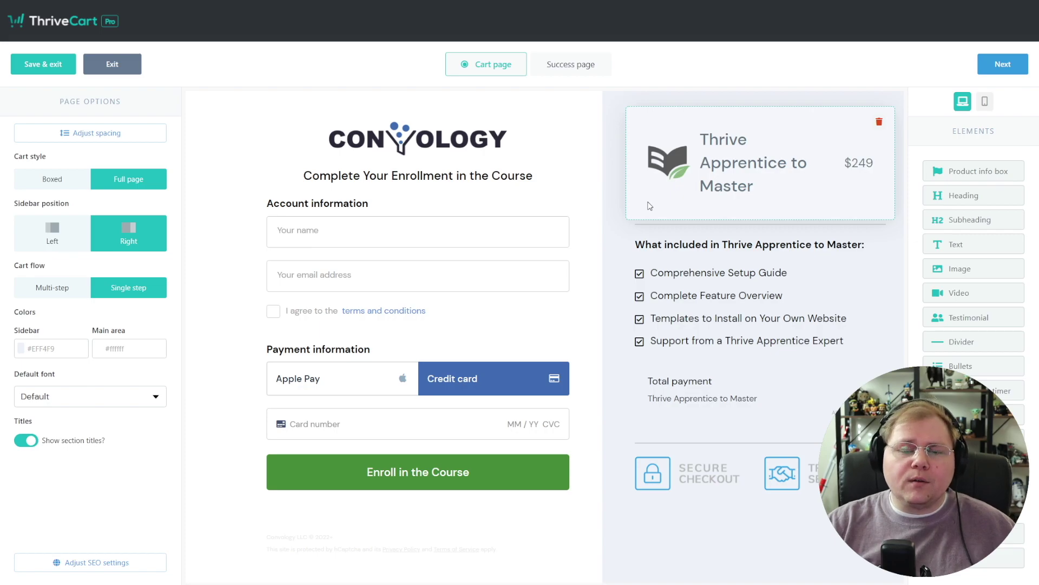
Examine the success page options for when purchase is complete, keep Redirect to your custom page, and exit the editor.
{"action": "left_click", "coordinate": [557, 66]}
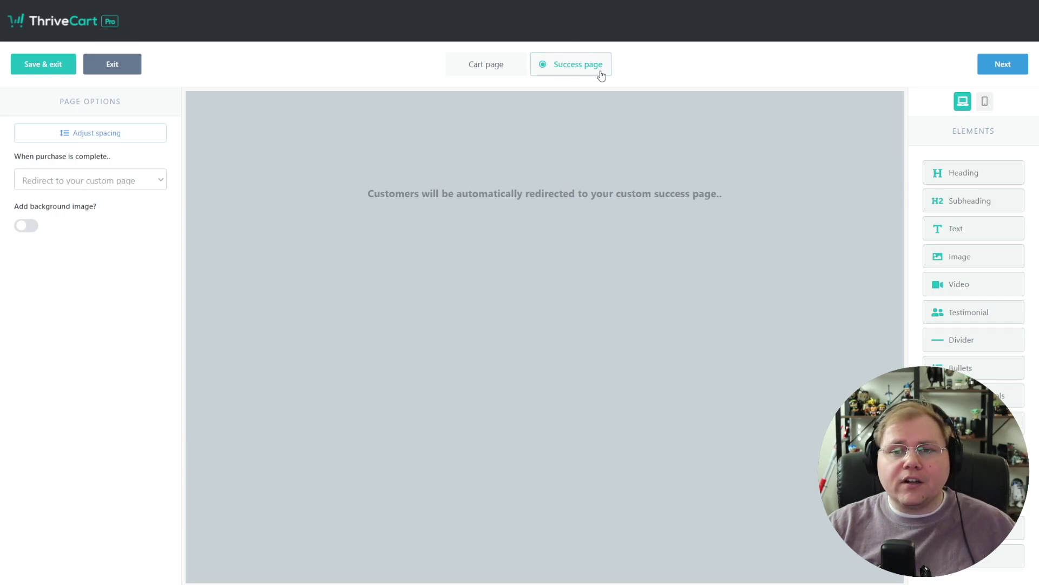
{"action": "left_click", "coordinate": [146, 180]}
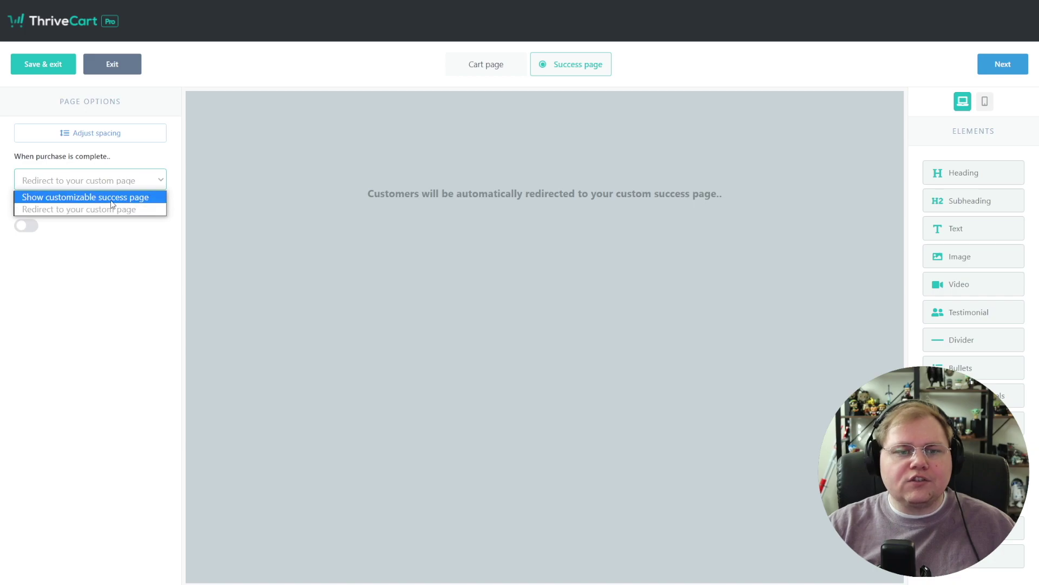
{"action": "left_click", "coordinate": [101, 215]}
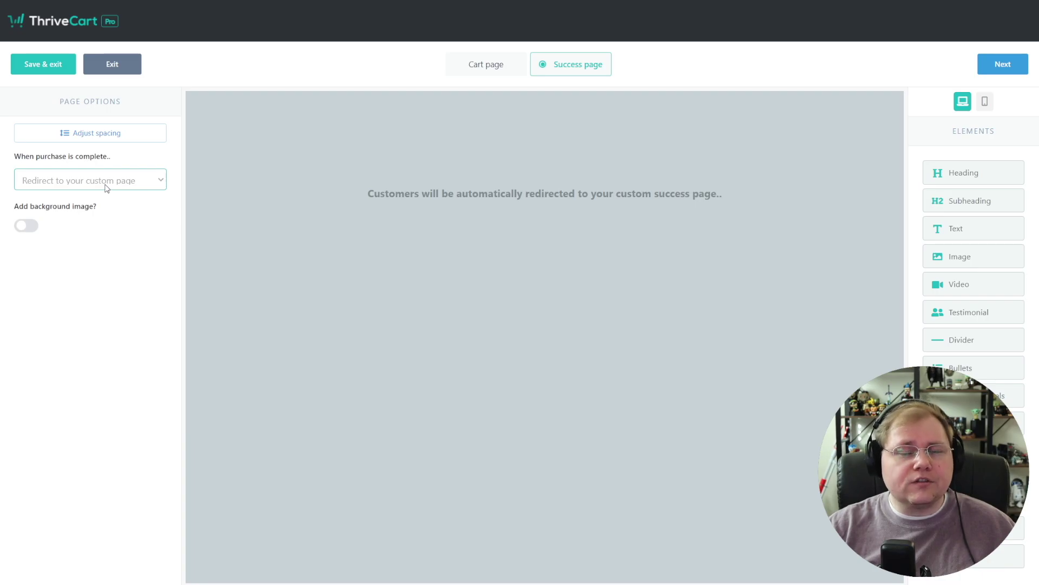
{"action": "left_click", "coordinate": [114, 67]}
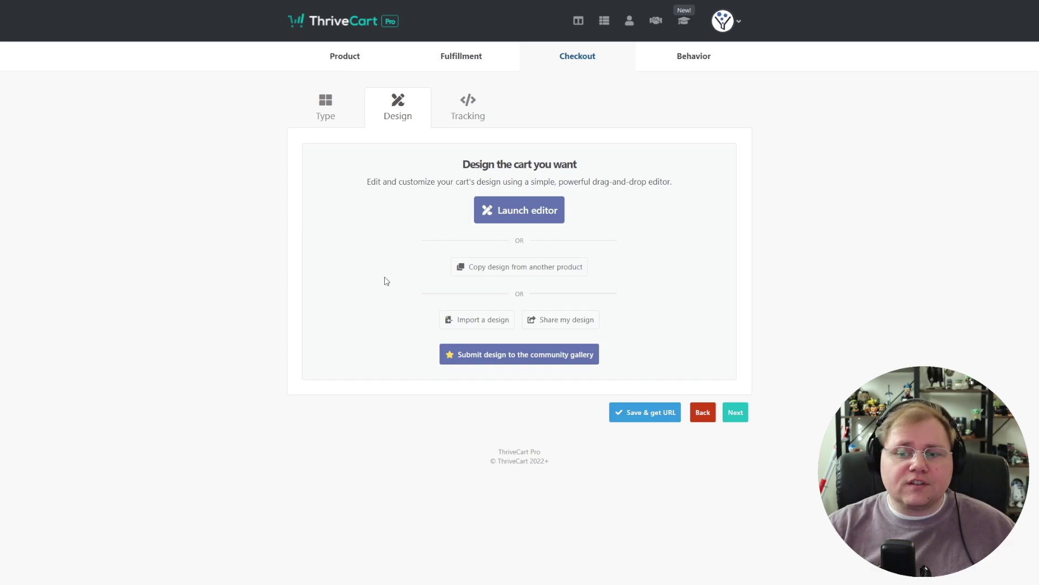
Save the product, open its test-mode checkout page, fill in the customer's name and email, and agree to the terms.
{"action": "left_click", "coordinate": [638, 419]}
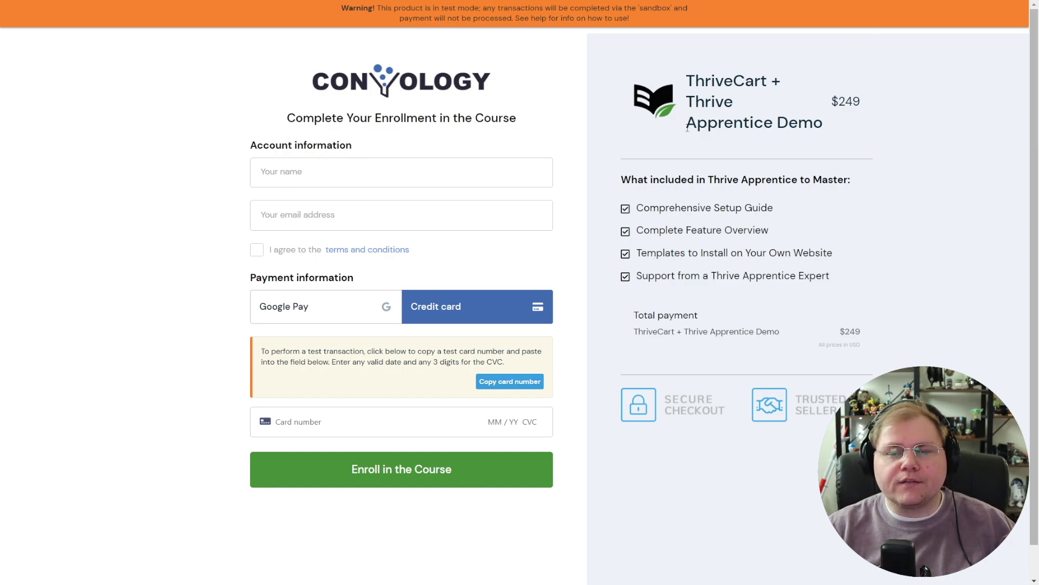
{"action": "left_click", "coordinate": [308, 172]}
{"action": "type", "text": "Doug"}
{"action": "key", "text": "Tab"}
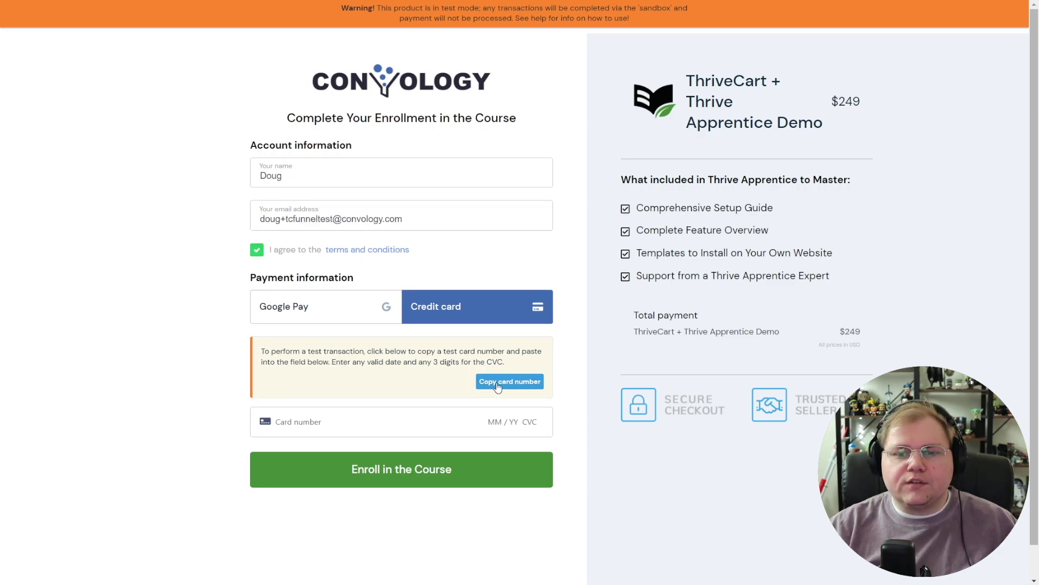
Enter the test card number, expiry date and security code, and submit the course enrollment.
{"action": "left_click", "coordinate": [326, 417]}
{"action": "key", "text": "ctrl+v"}
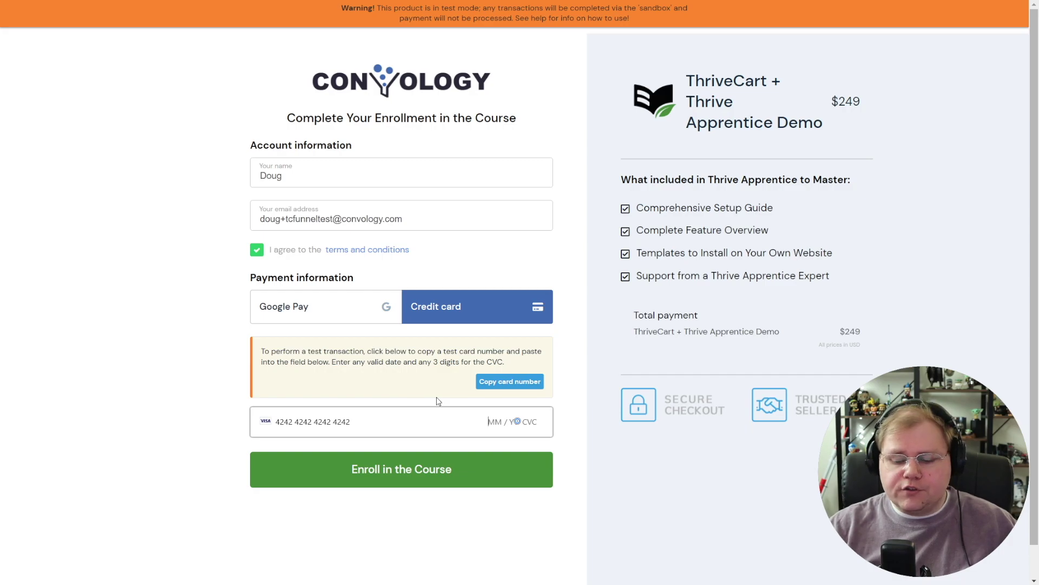
{"action": "type", "text": "0"}
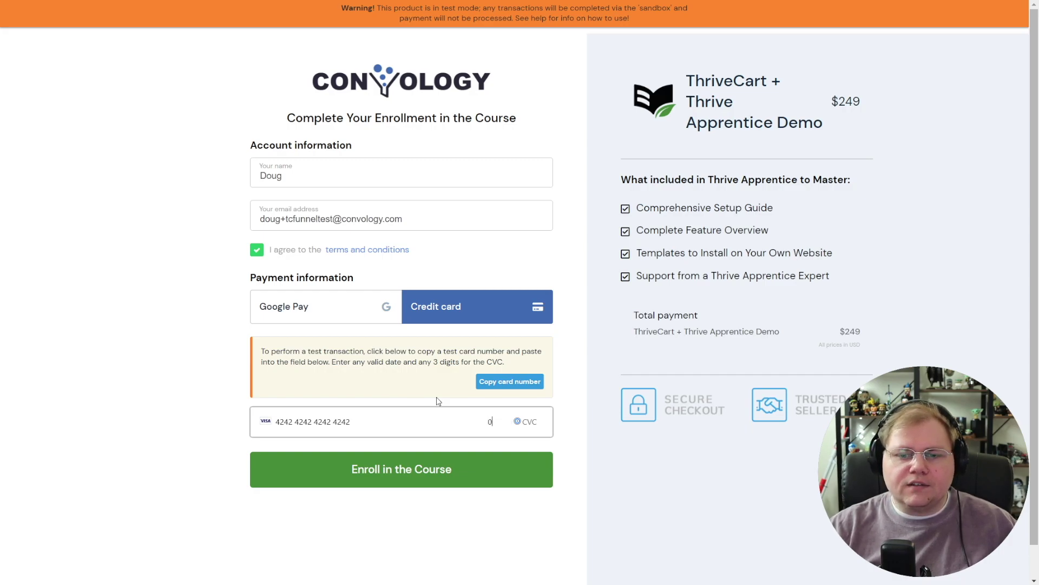
{"action": "type", "text": "1 / 2"}
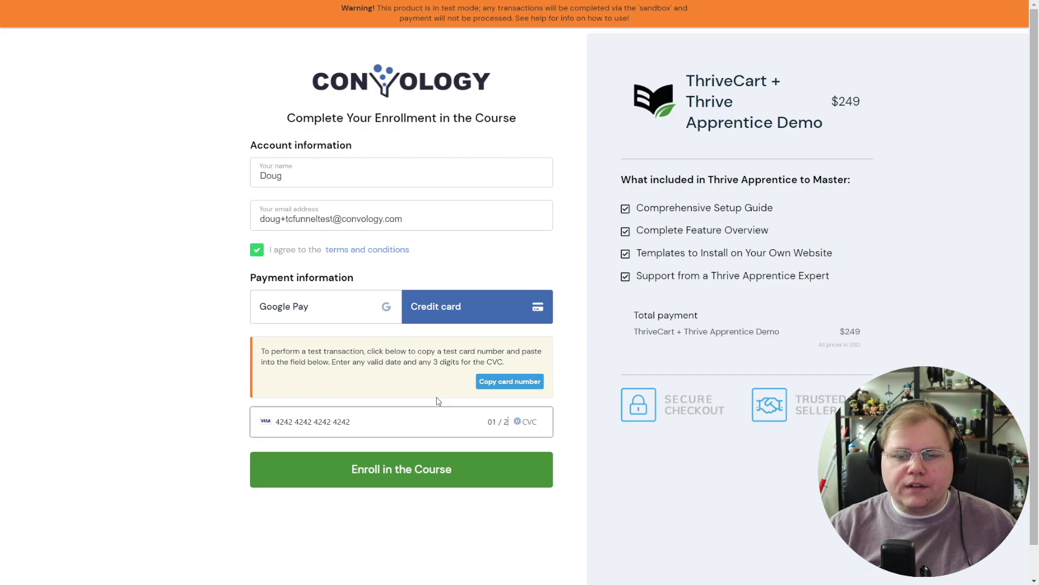
{"action": "type", "text": "5 123"}
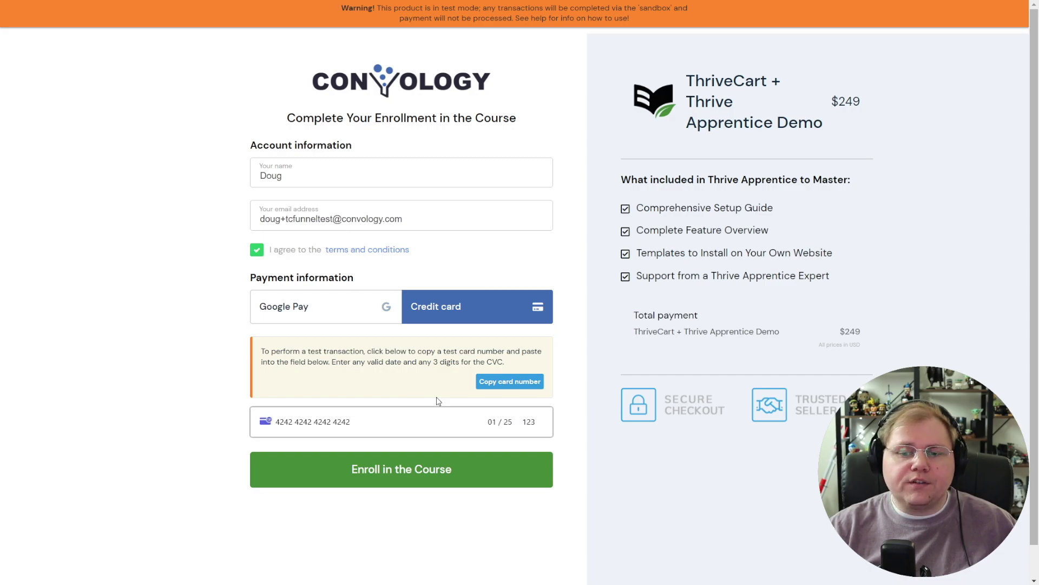
{"action": "left_click", "coordinate": [619, 505]}
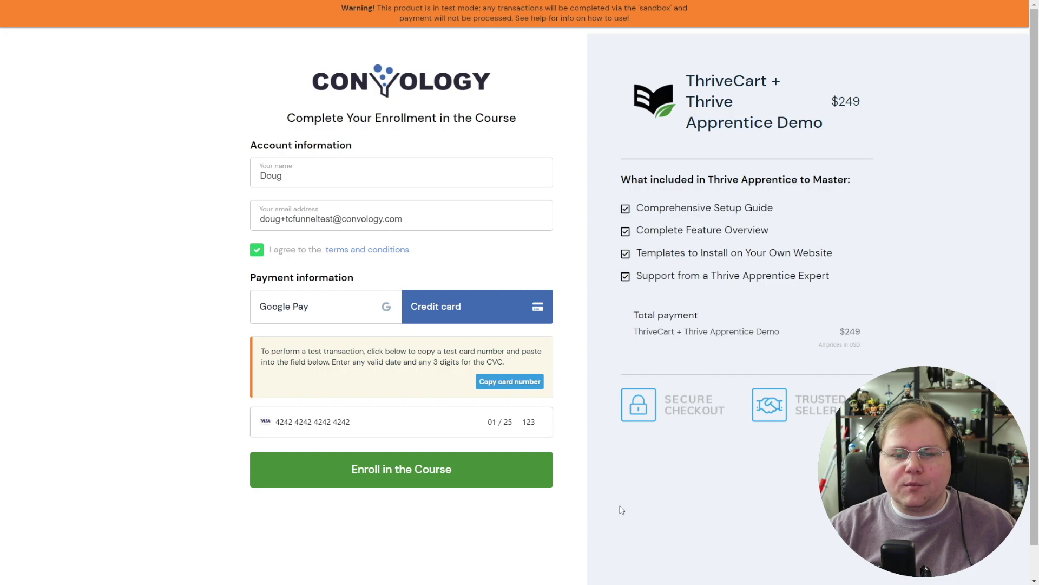
{"action": "left_click", "coordinate": [404, 471]}
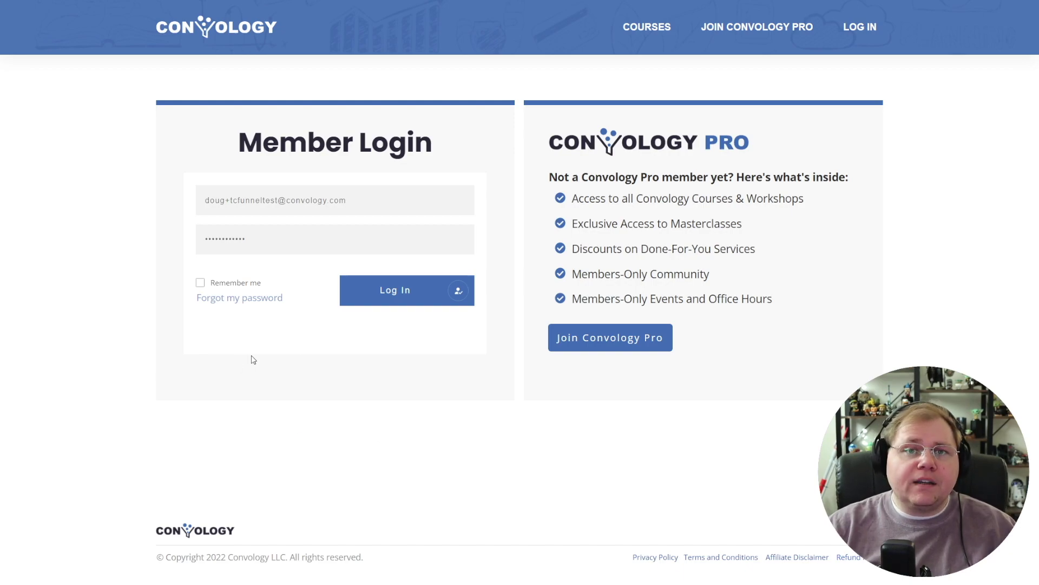
Log in to the member site as the test customer and open Thrive Theme Builder Essentials from the course library.
{"action": "left_click", "coordinate": [395, 292]}
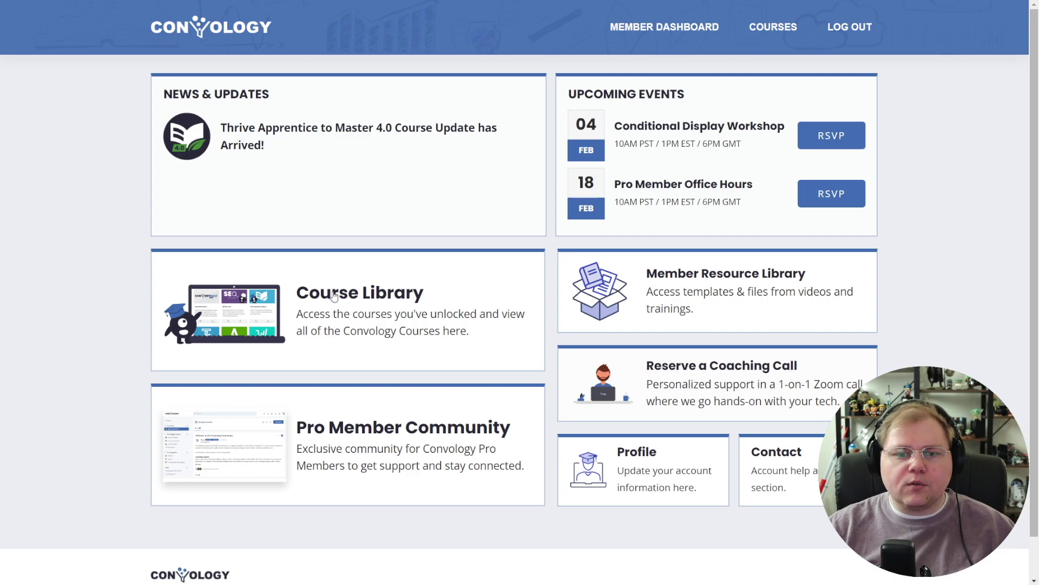
{"action": "left_click", "coordinate": [324, 310]}
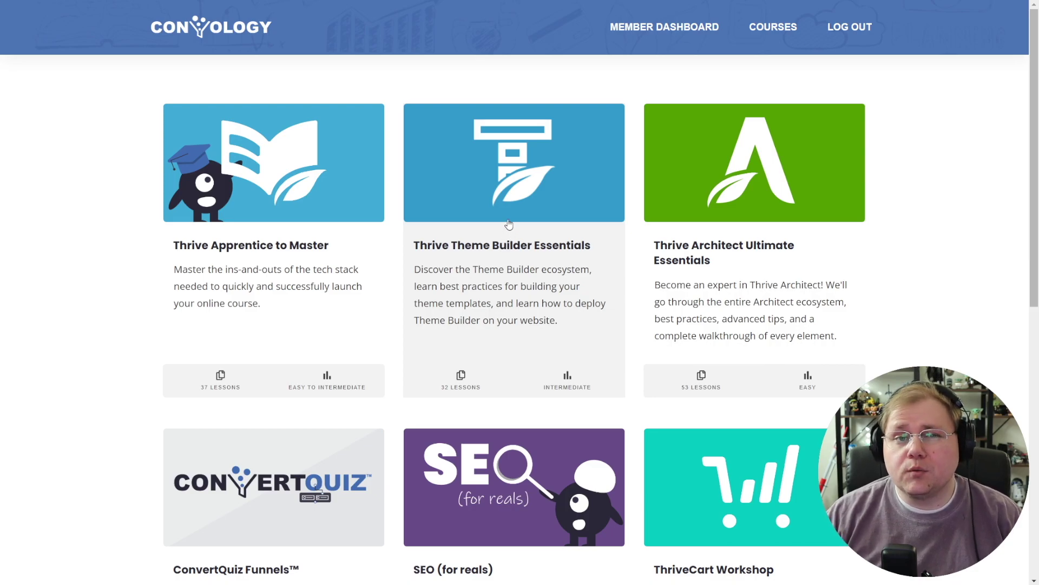
{"action": "left_click_drag", "start_coordinate": [494, 224], "coordinate": [490, 243]}
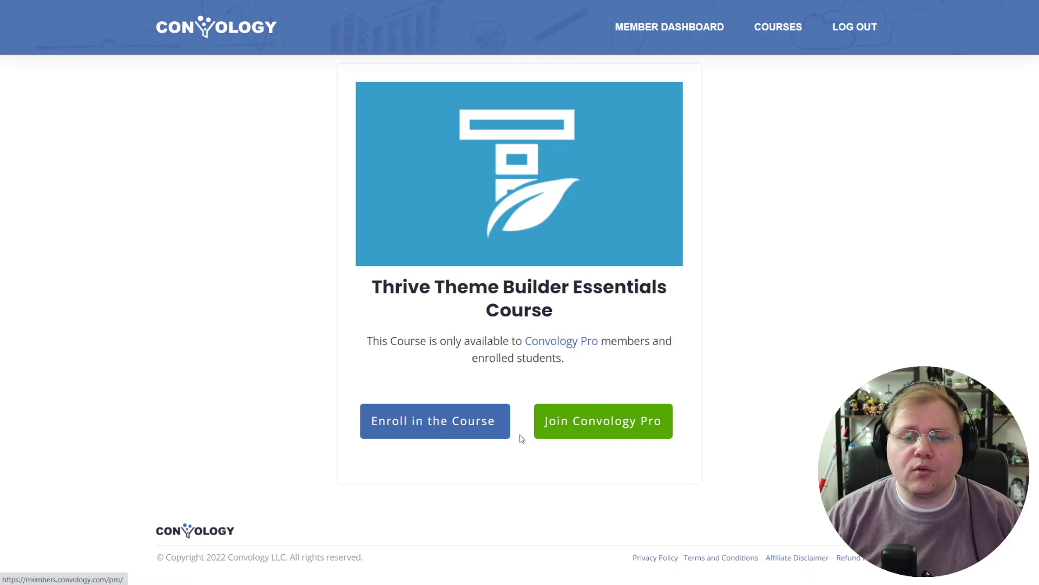
Return to the course list, open the Thrive Apprentice to Master course and look through its modules and lessons.
{"action": "left_click", "coordinate": [785, 30]}
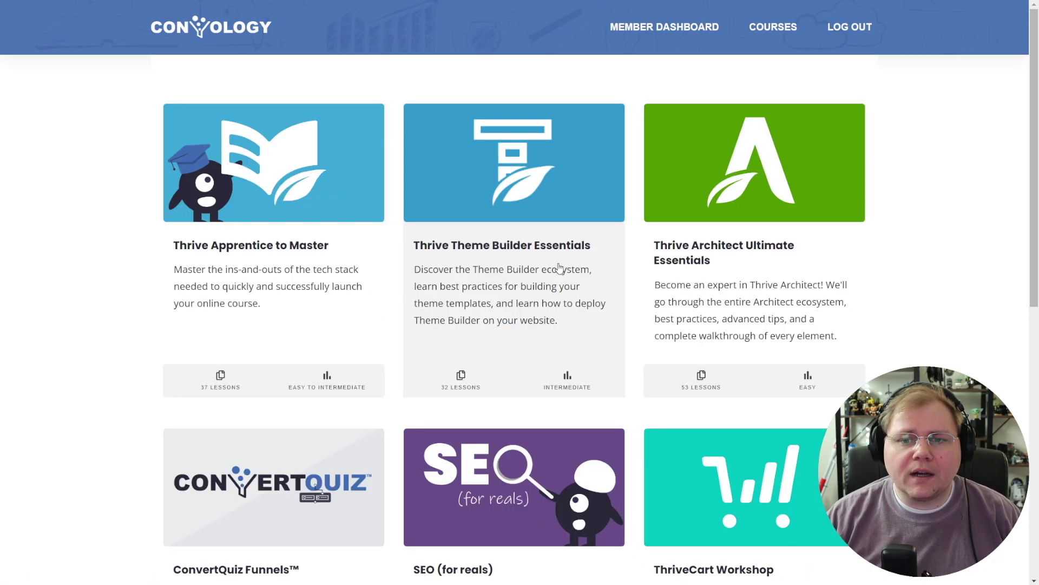
{"action": "left_click", "coordinate": [356, 325]}
{"action": "scroll", "coordinate": [491, 383], "scroll_direction": "down", "scroll_amount": 10}
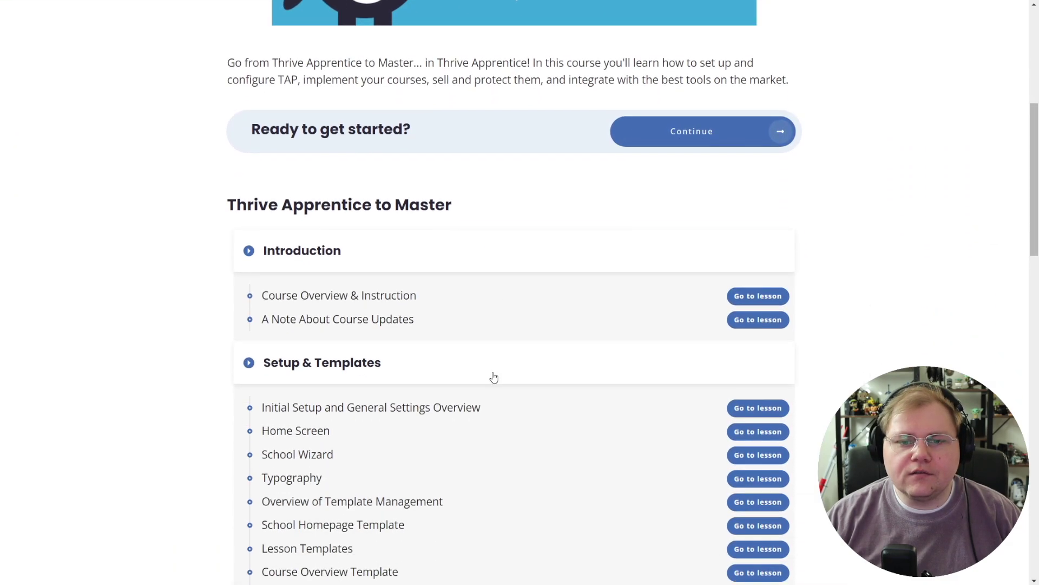
{"action": "scroll", "coordinate": [497, 370], "scroll_direction": "down", "scroll_amount": 15}
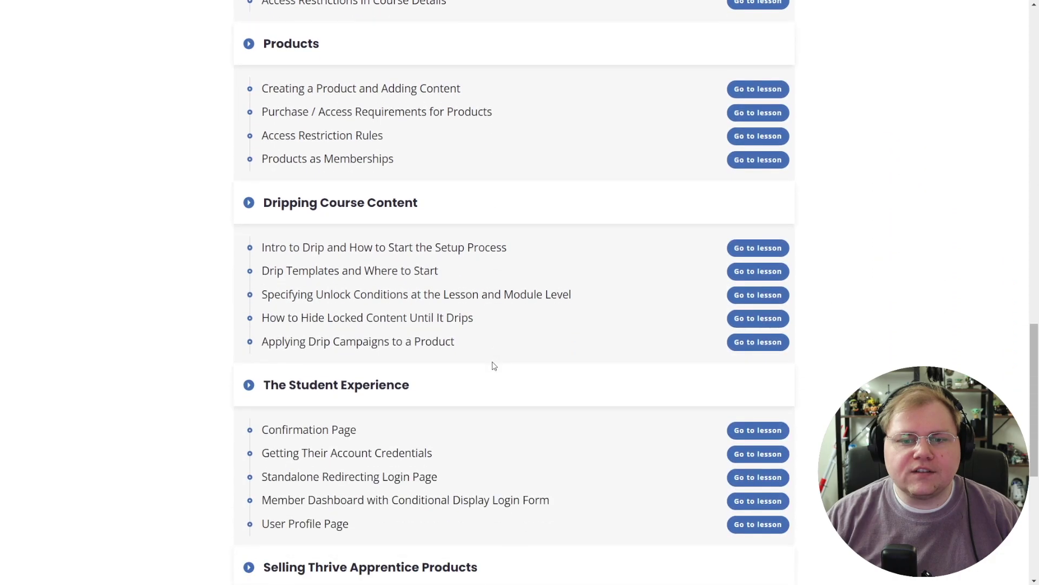
{"action": "scroll", "coordinate": [492, 365], "scroll_direction": "down", "scroll_amount": 2}
{"action": "scroll", "coordinate": [492, 365], "scroll_direction": "up", "scroll_amount": 20}
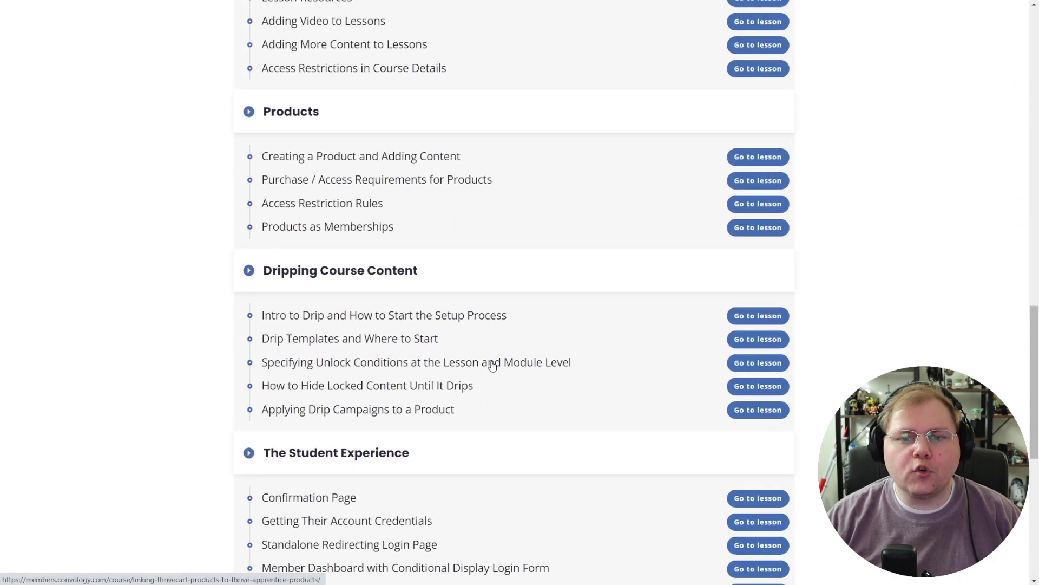